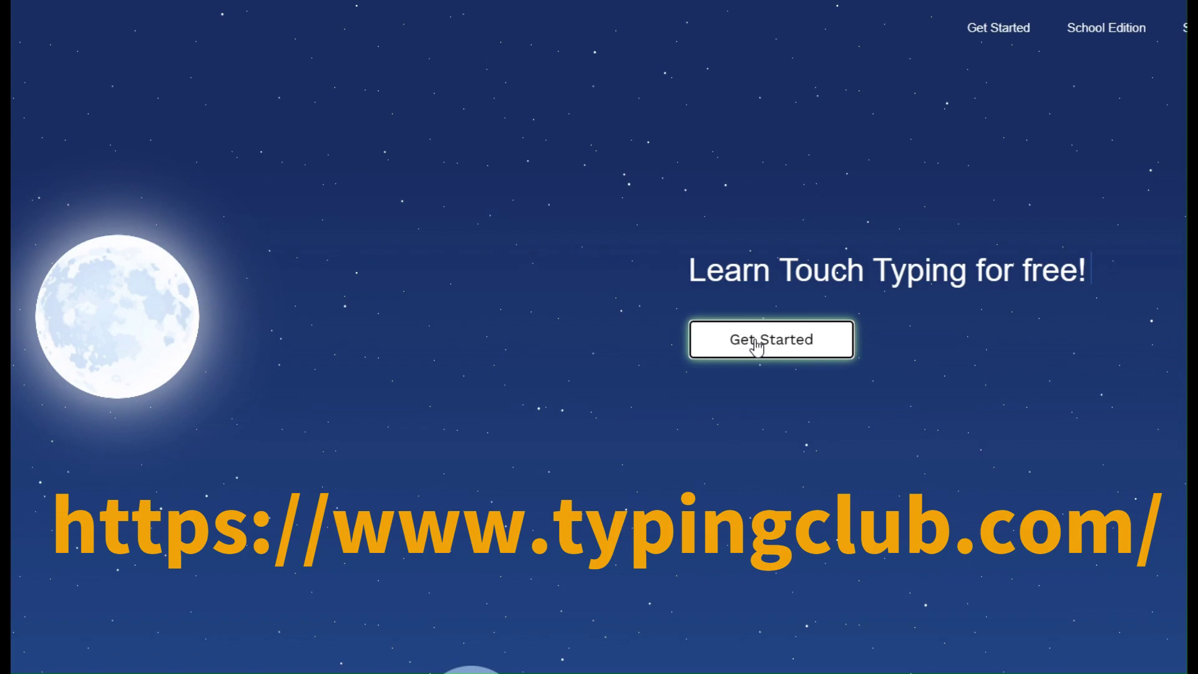
# Enter the lessons and scroll the grid from Home Row down to lesson 685, Final Lesson.
pyautogui.click(757, 345)
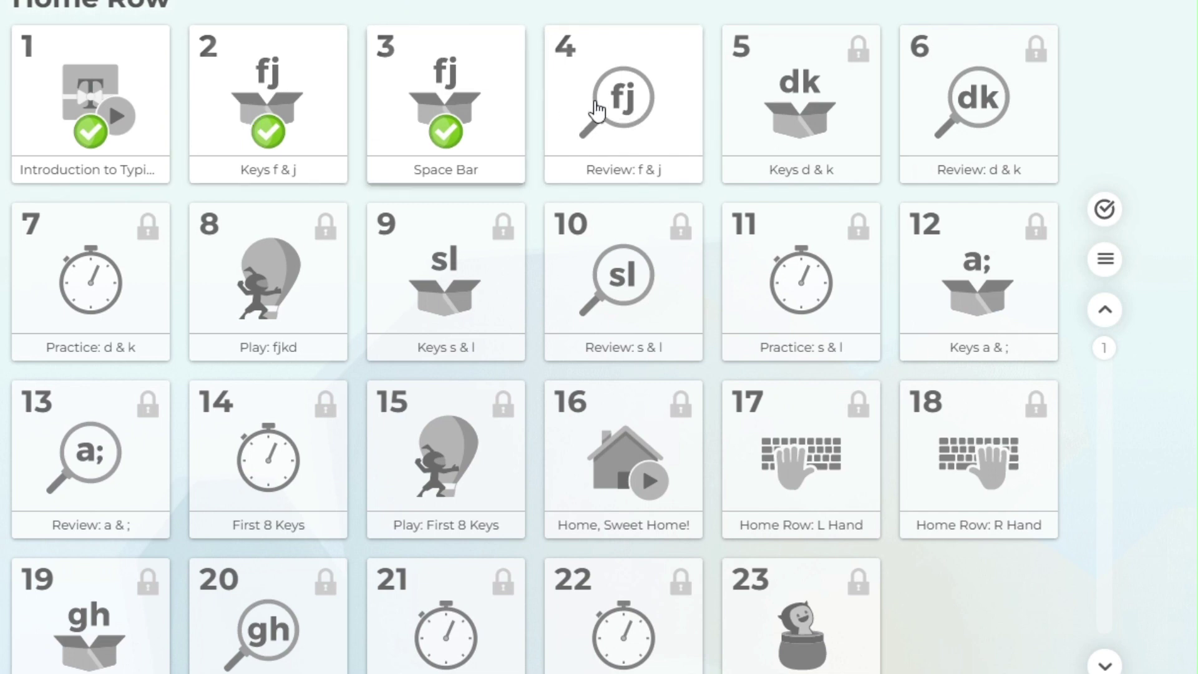
pyautogui.scroll(-5, 948, 287)
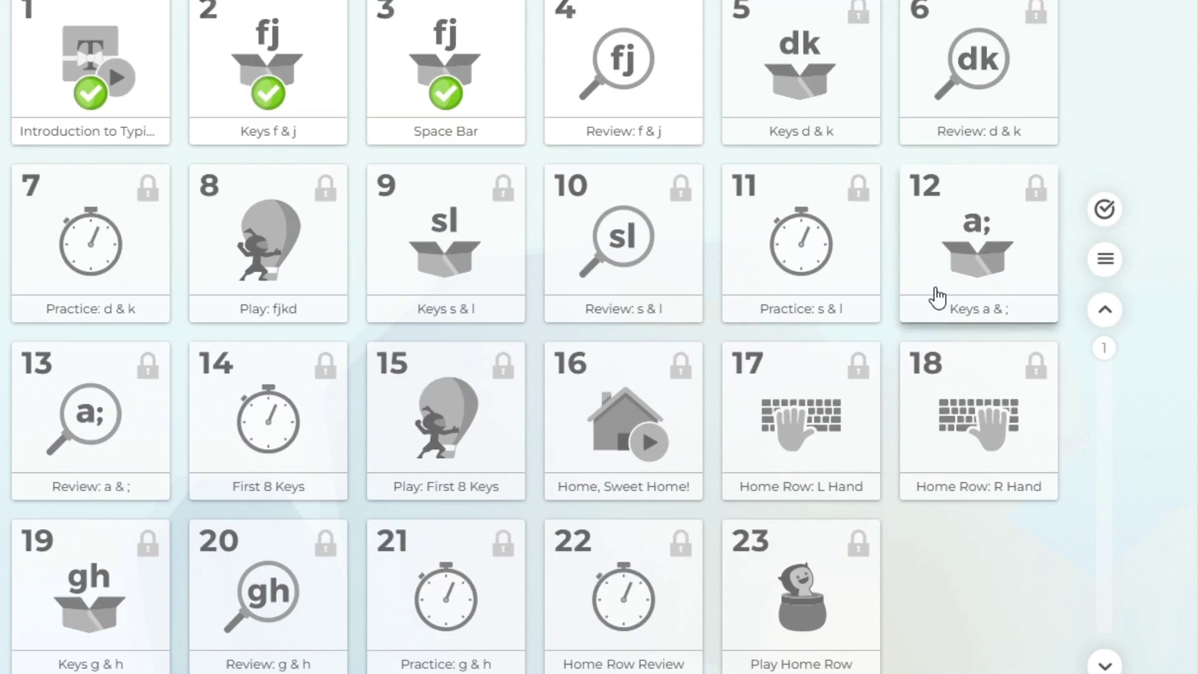
pyautogui.scroll(-7, 934, 297)
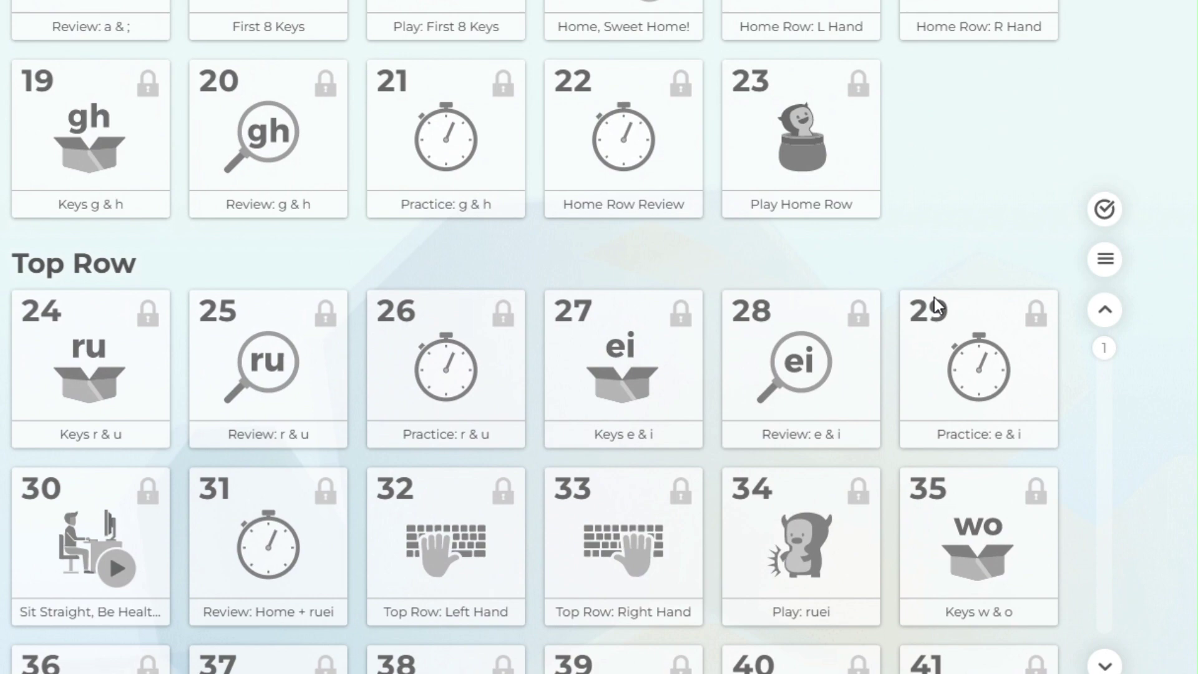
pyautogui.scroll(-7, 911, 502)
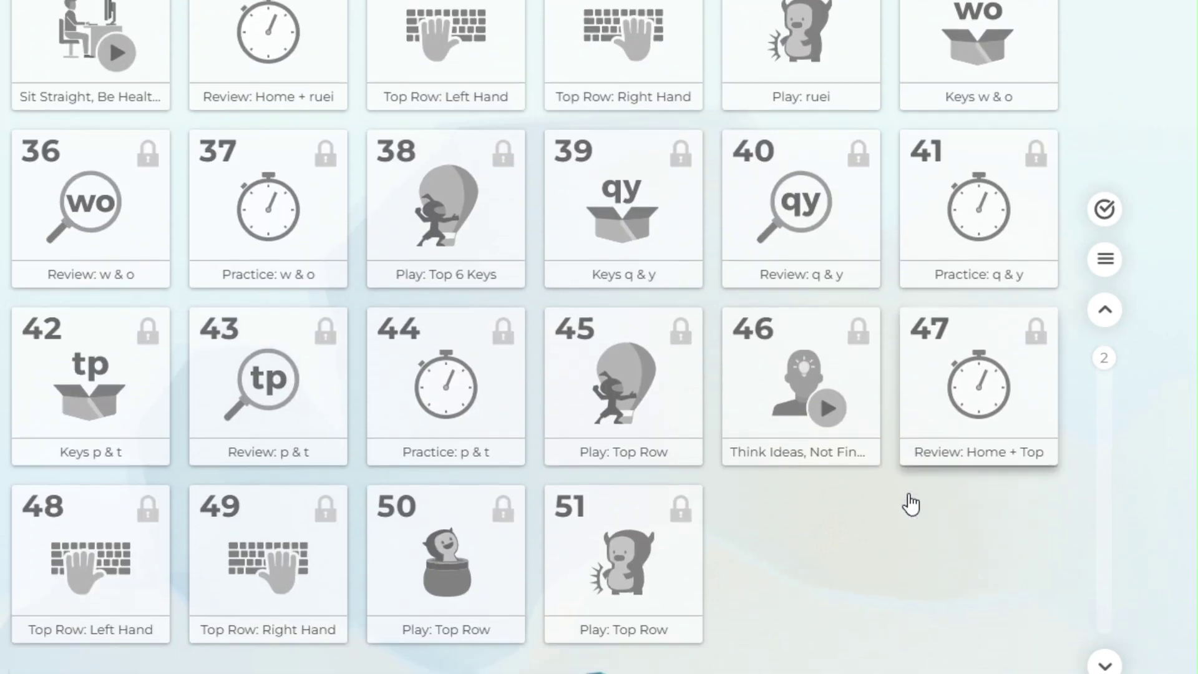
pyautogui.scroll(-5, 911, 502)
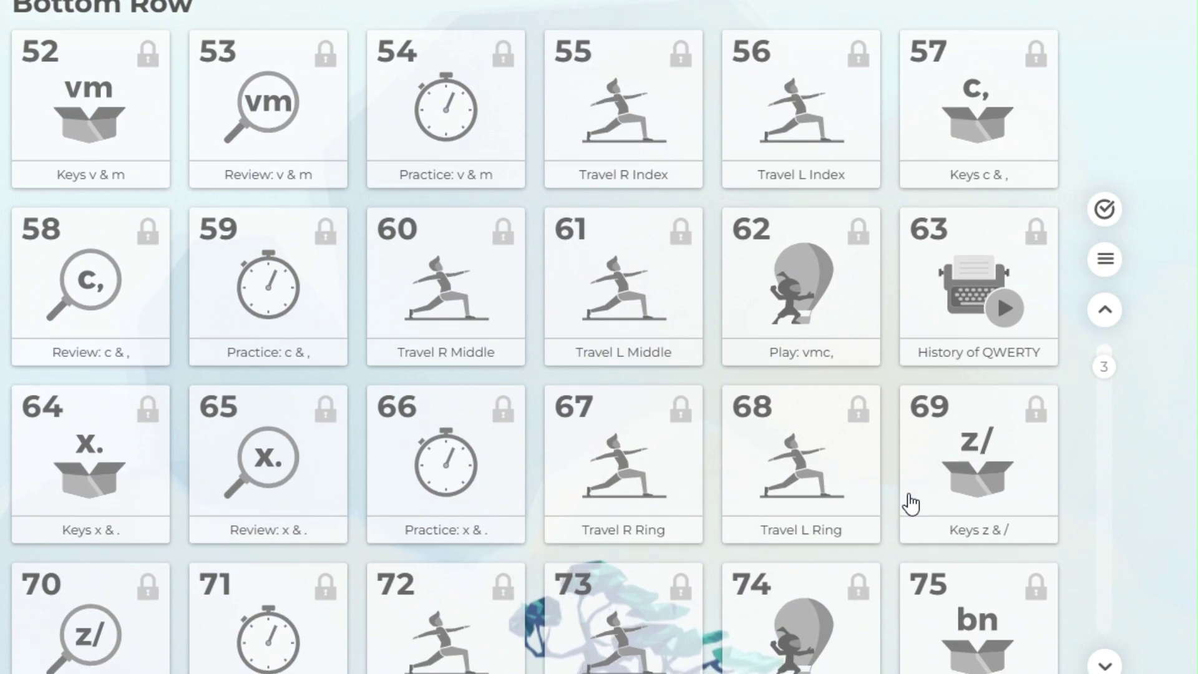
pyautogui.scroll(-5, 911, 502)
pyautogui.scroll(-8, 911, 502)
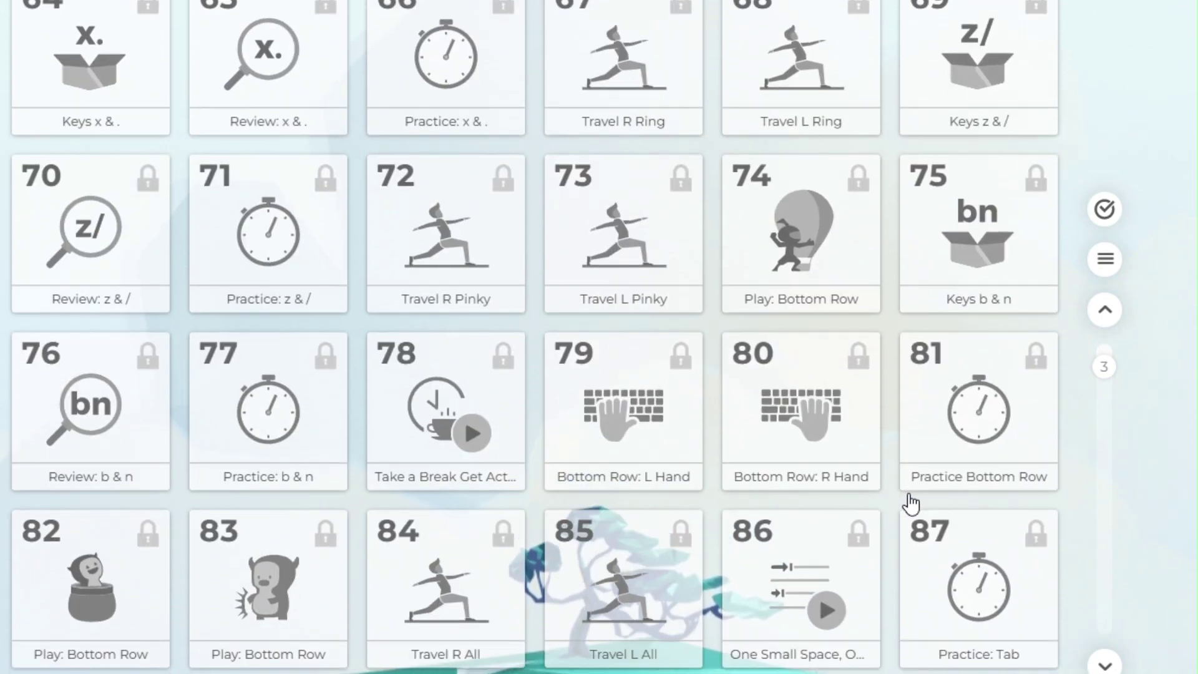
pyautogui.scroll(-6, 911, 502)
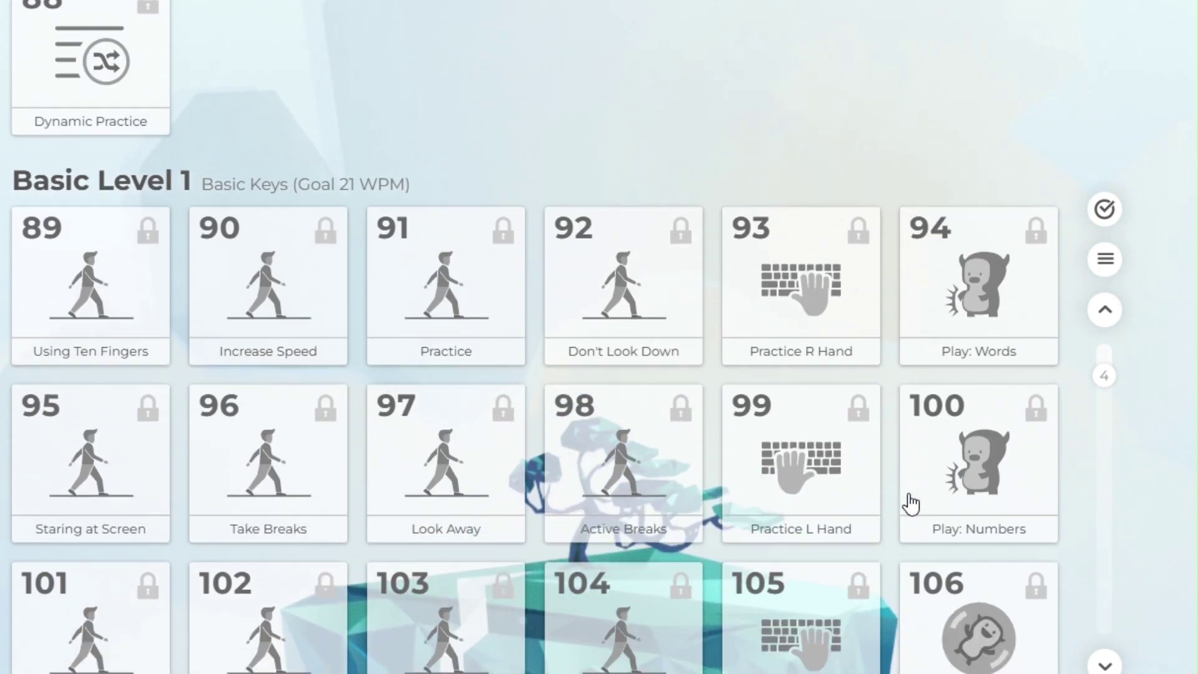
pyautogui.scroll(-9, 911, 504)
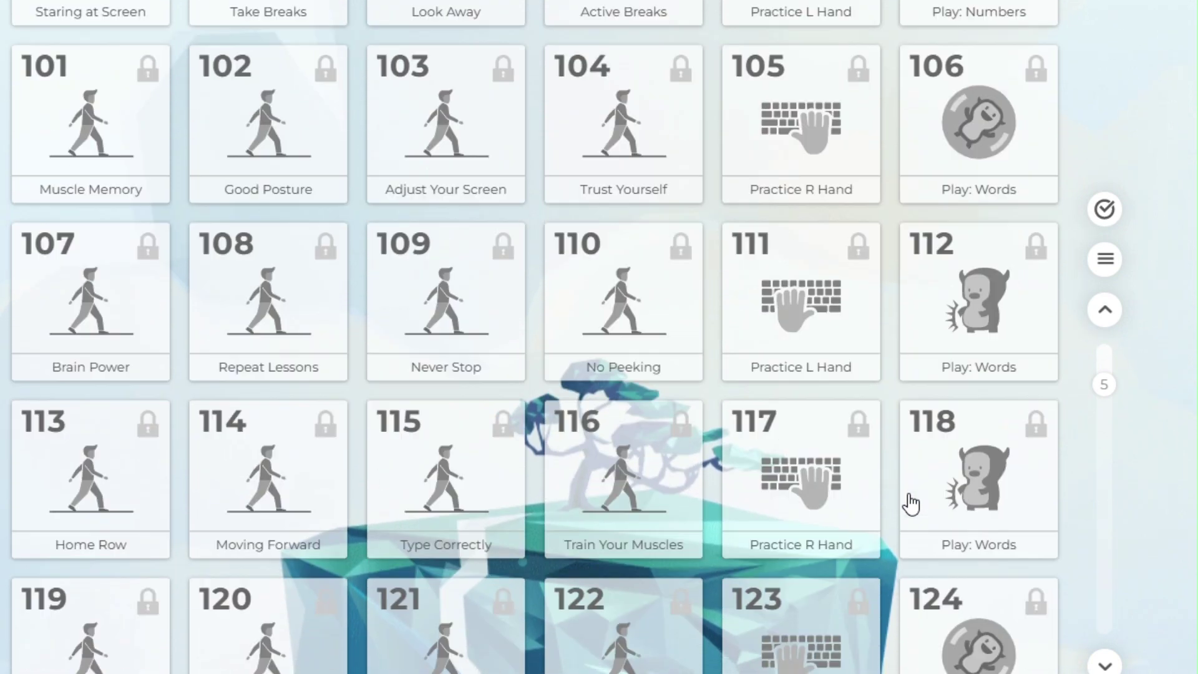
pyautogui.scroll(-5, 910, 504)
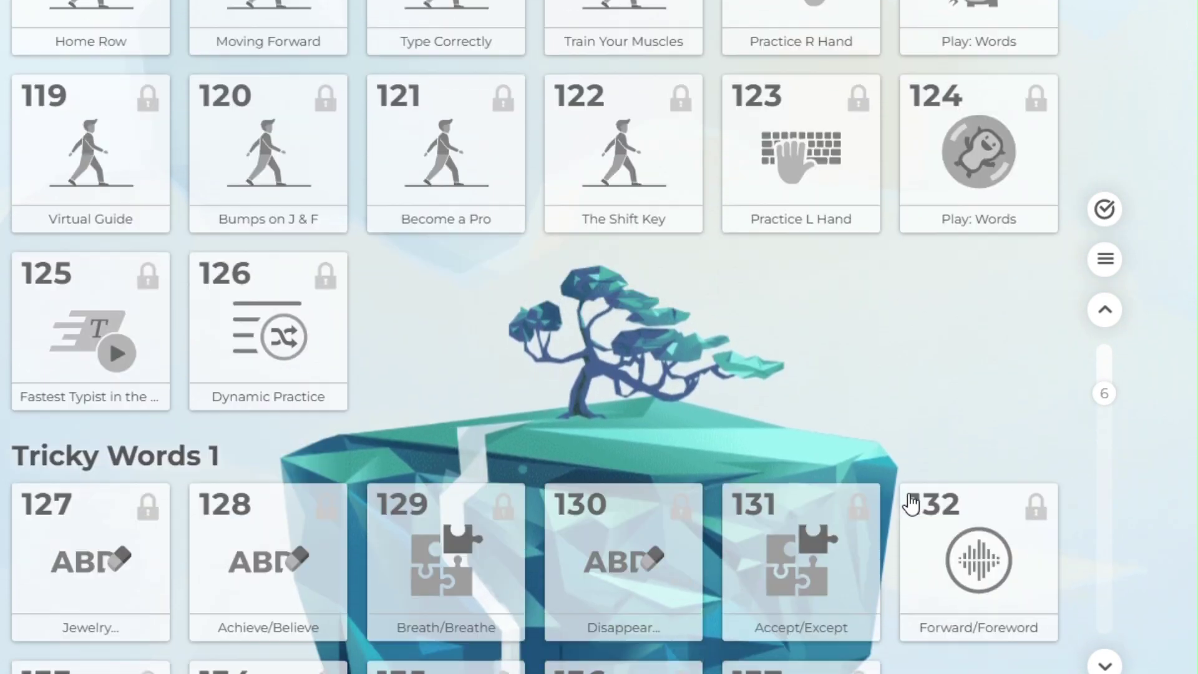
pyautogui.scroll(-13, 911, 504)
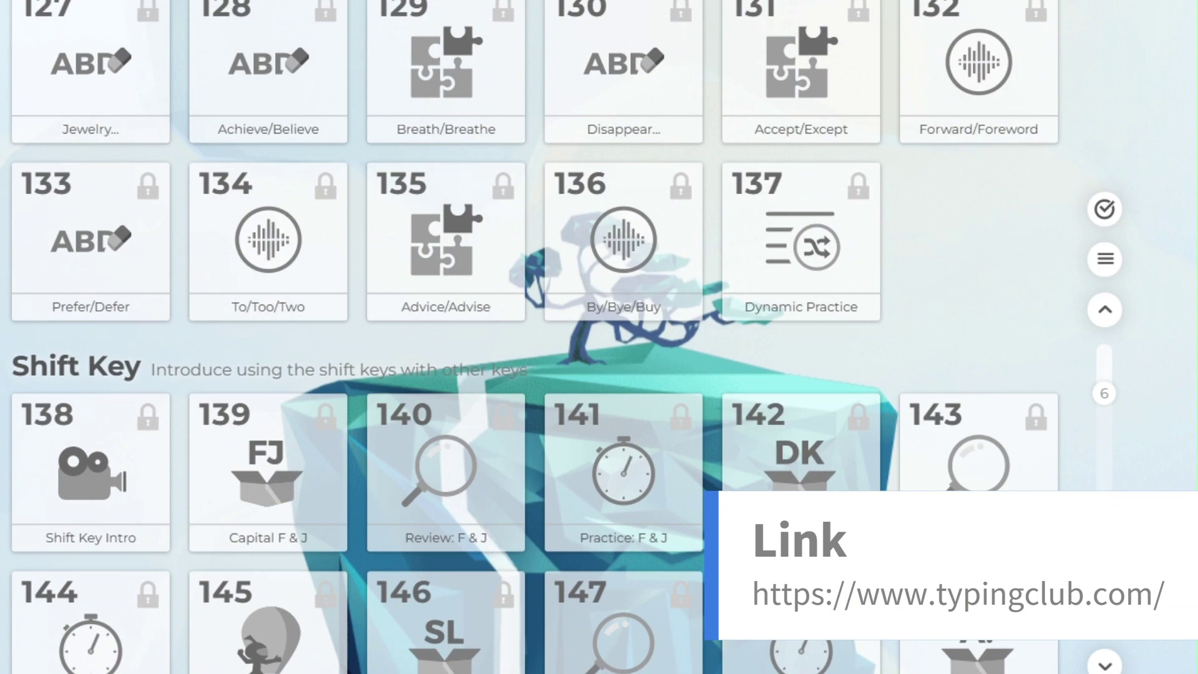
pyautogui.scroll(-13, 911, 504)
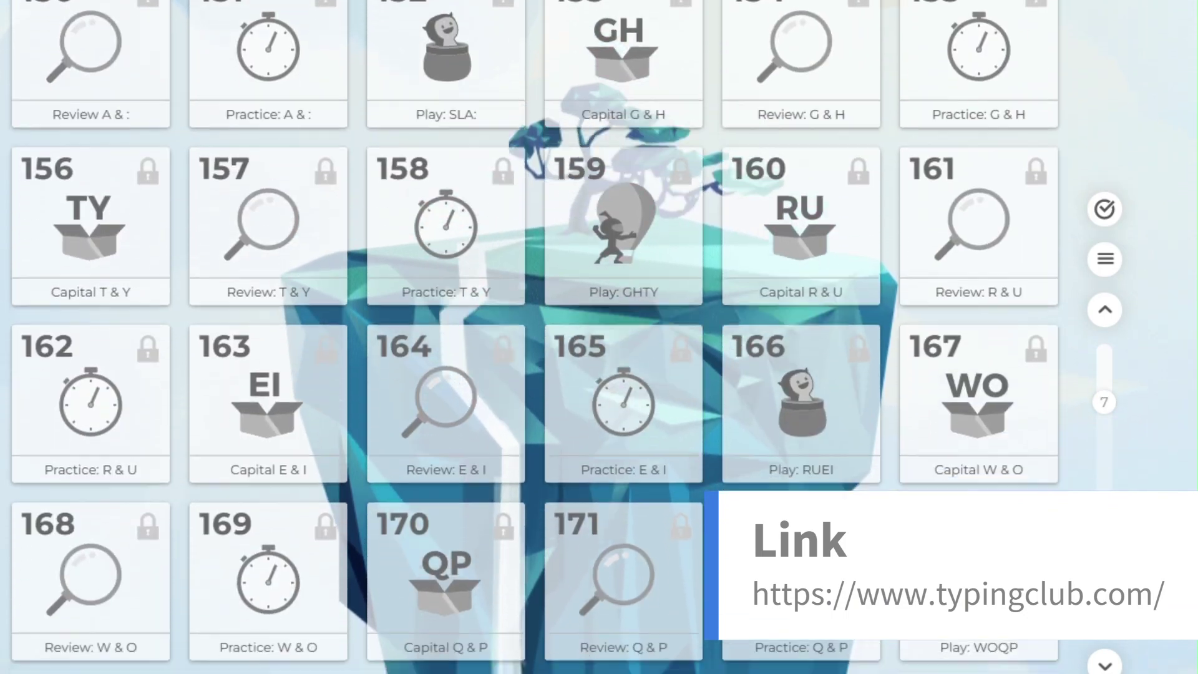
pyautogui.scroll(-1, 536, 337)
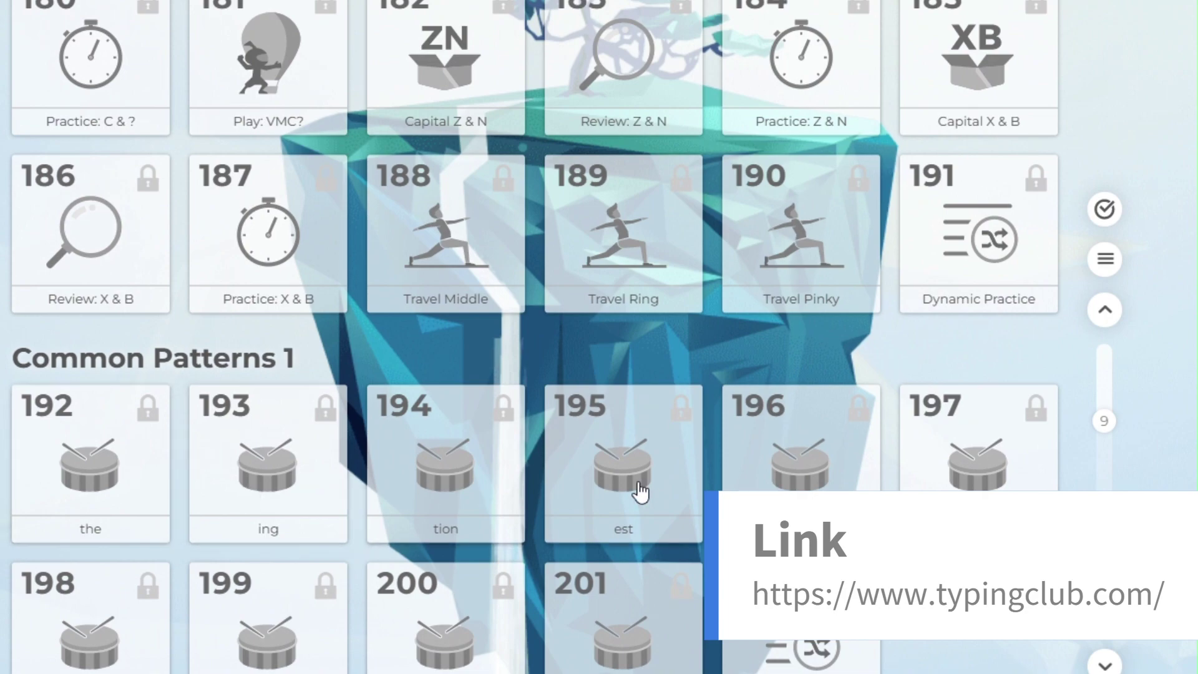
pyautogui.scroll(-20, 641, 491)
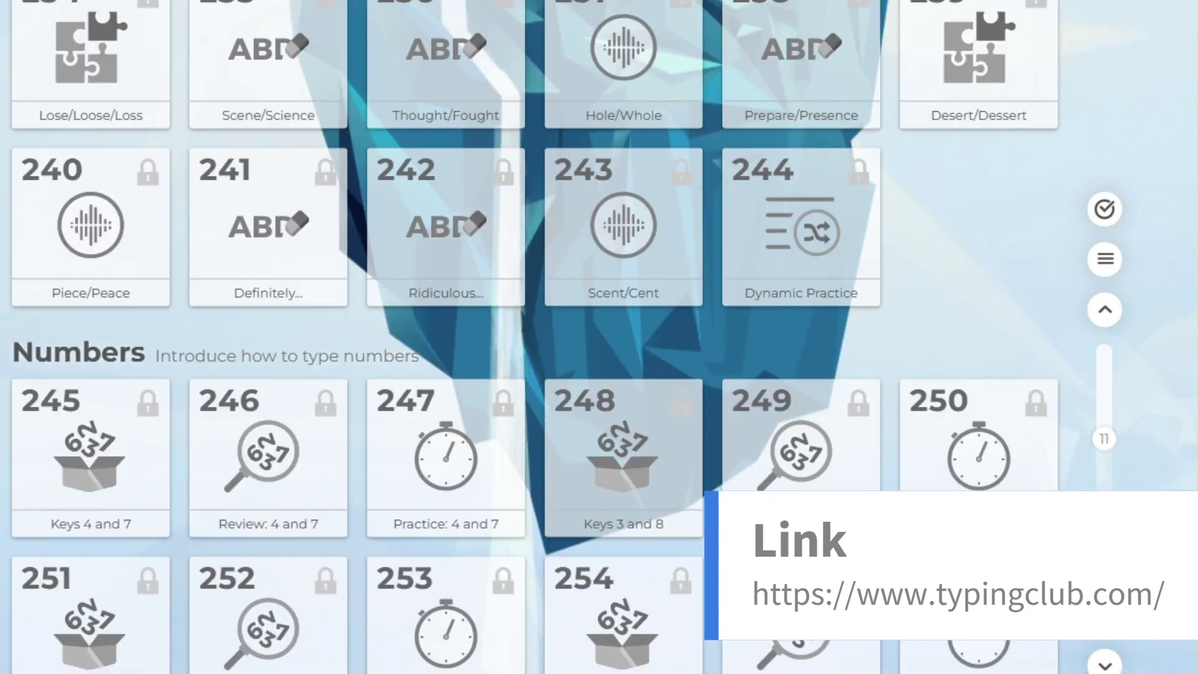
pyautogui.scroll(-20, 537, 337)
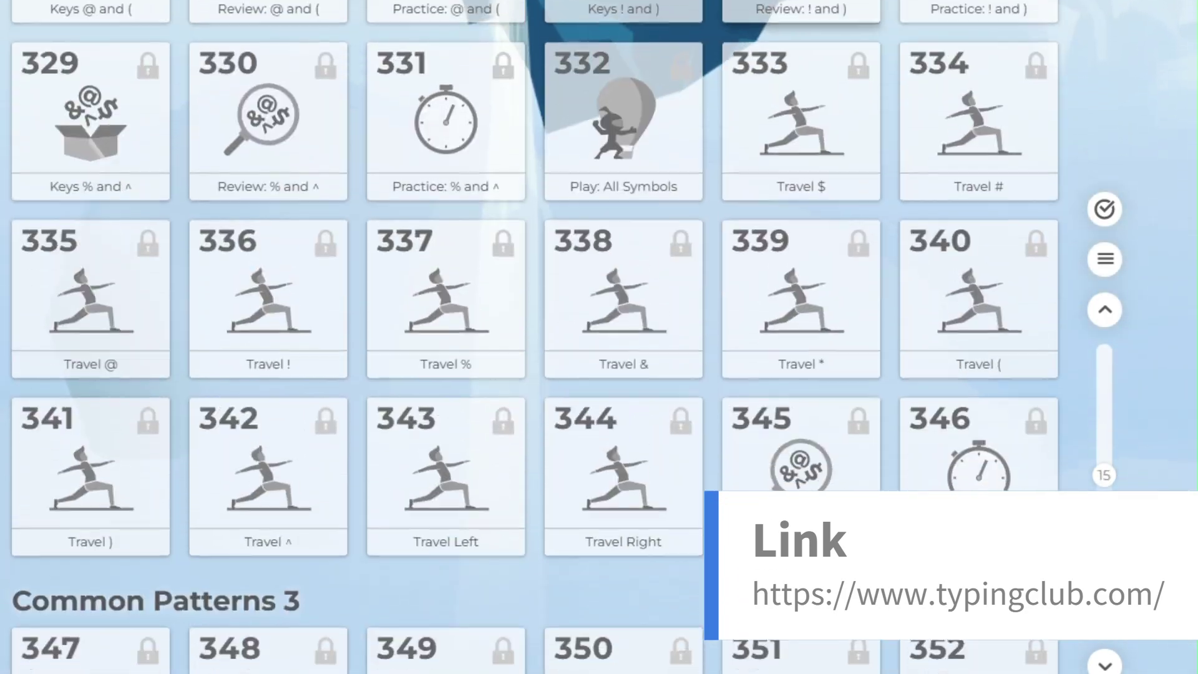
pyautogui.scroll(-20, 773, 509)
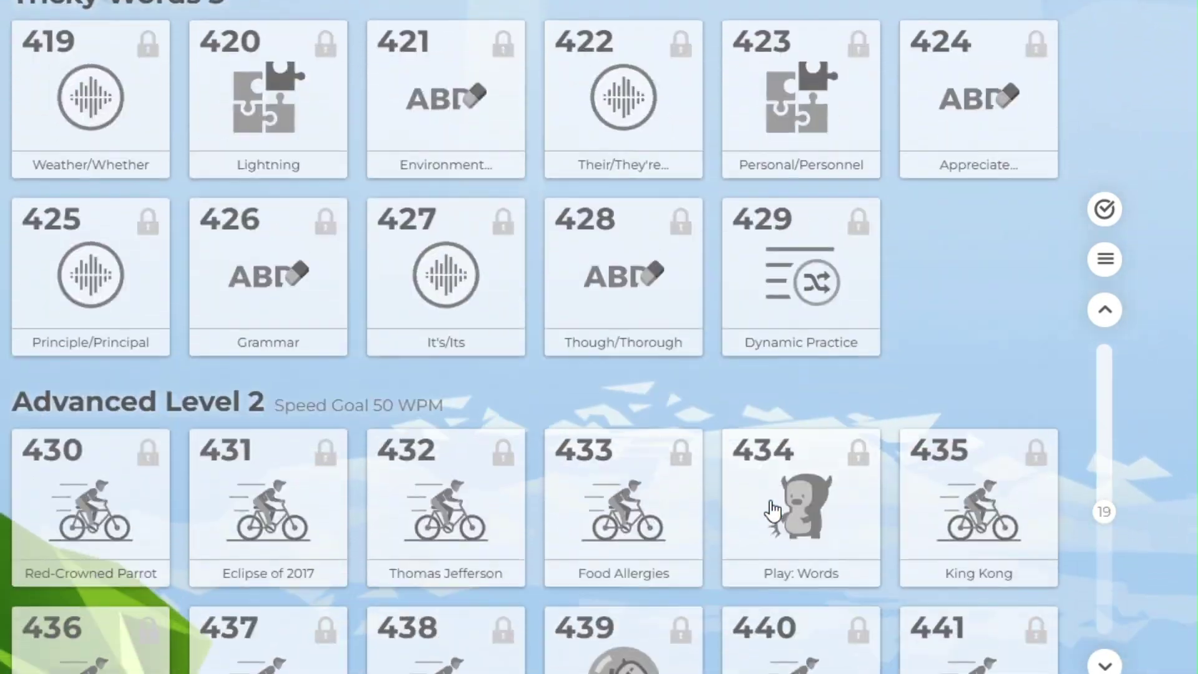
pyautogui.scroll(-20, 772, 508)
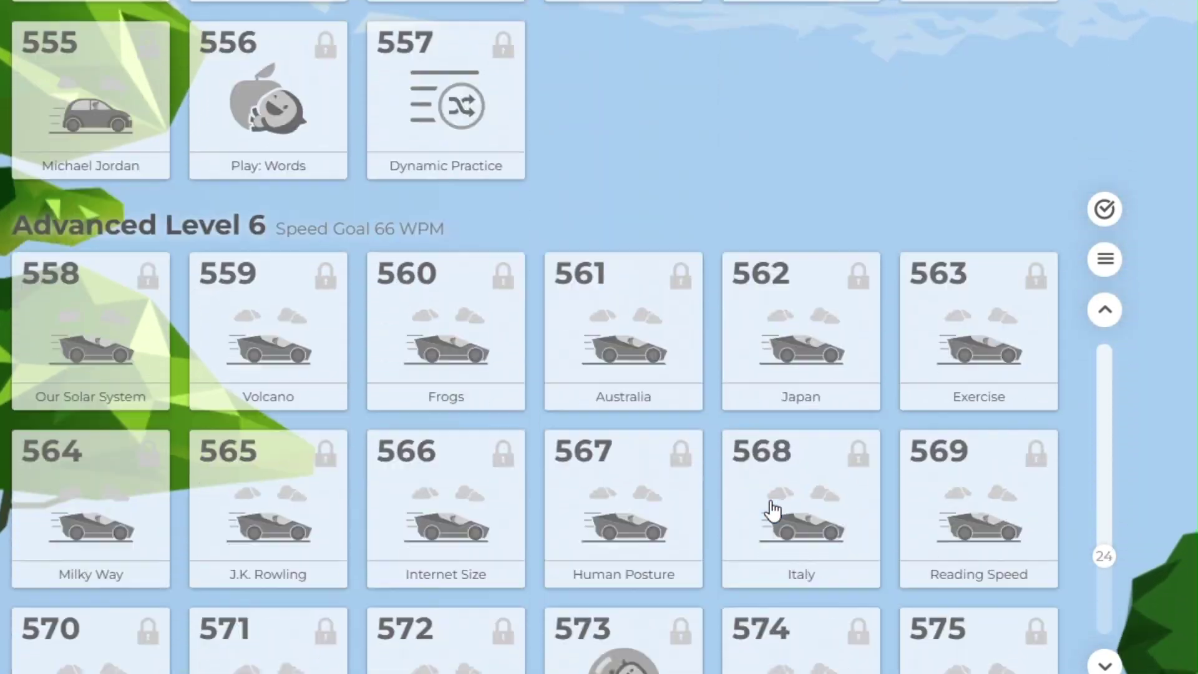
pyautogui.scroll(-20, 772, 508)
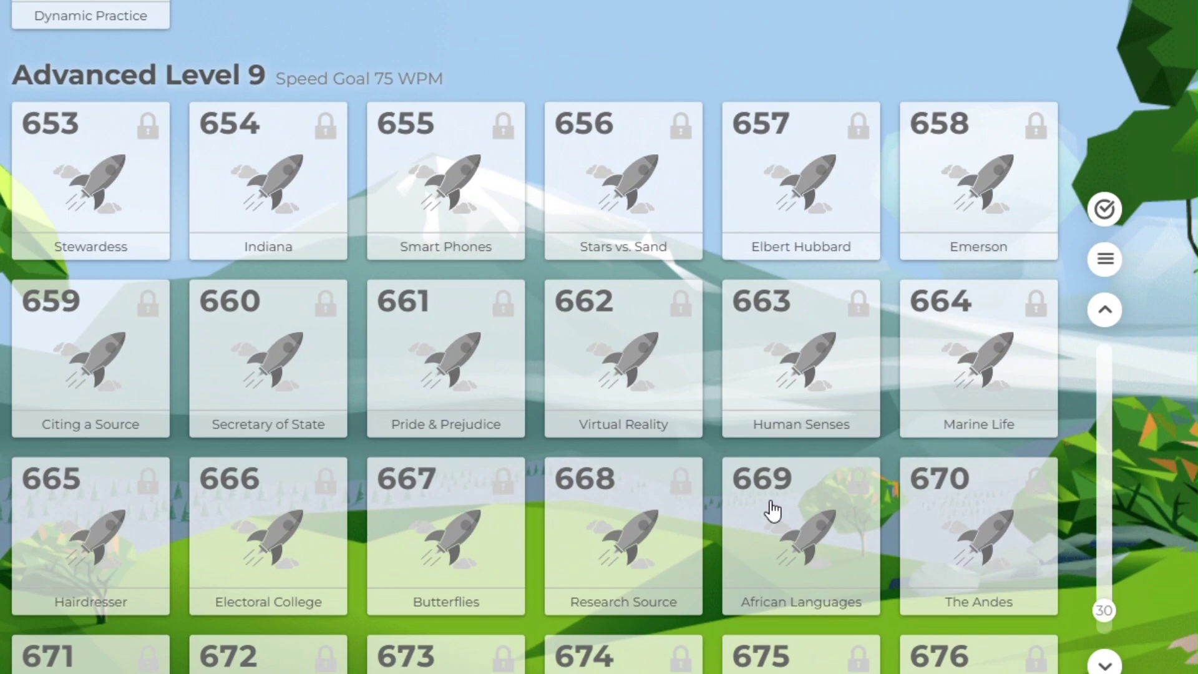
pyautogui.scroll(-10, 773, 509)
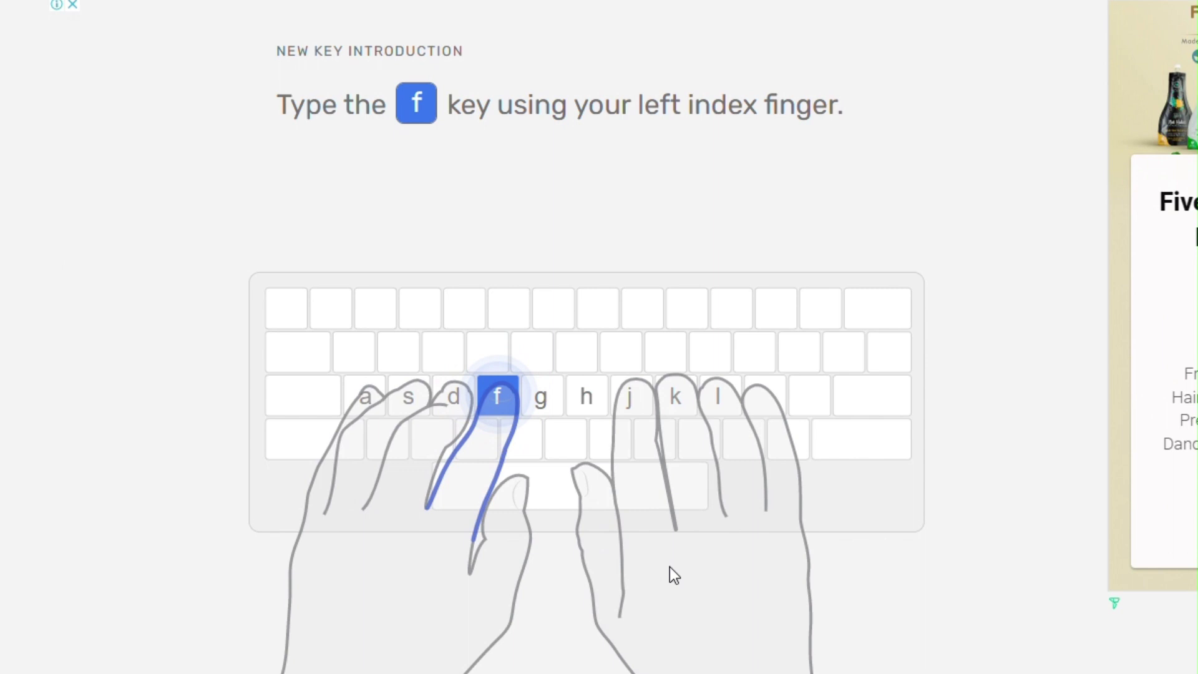
# Type f, then the 'ffffjjjj…' drill row and the spaced 'f f j j fjf ff jj' row.
pyautogui.write('f')
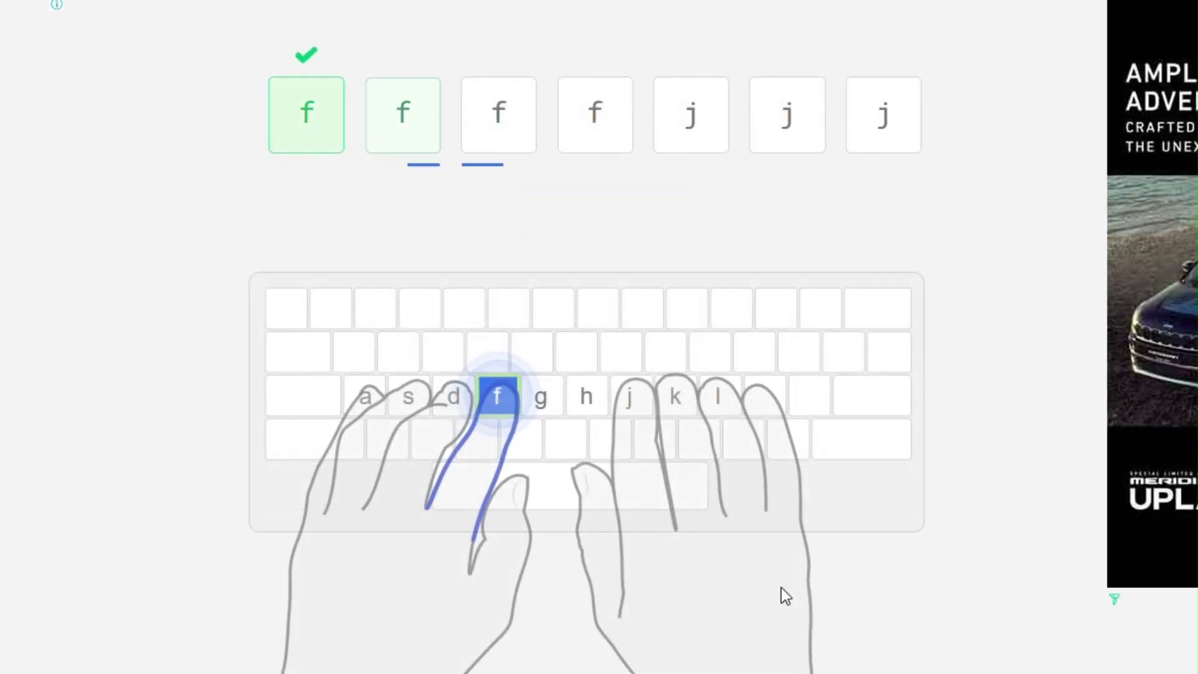
pyautogui.write('f')
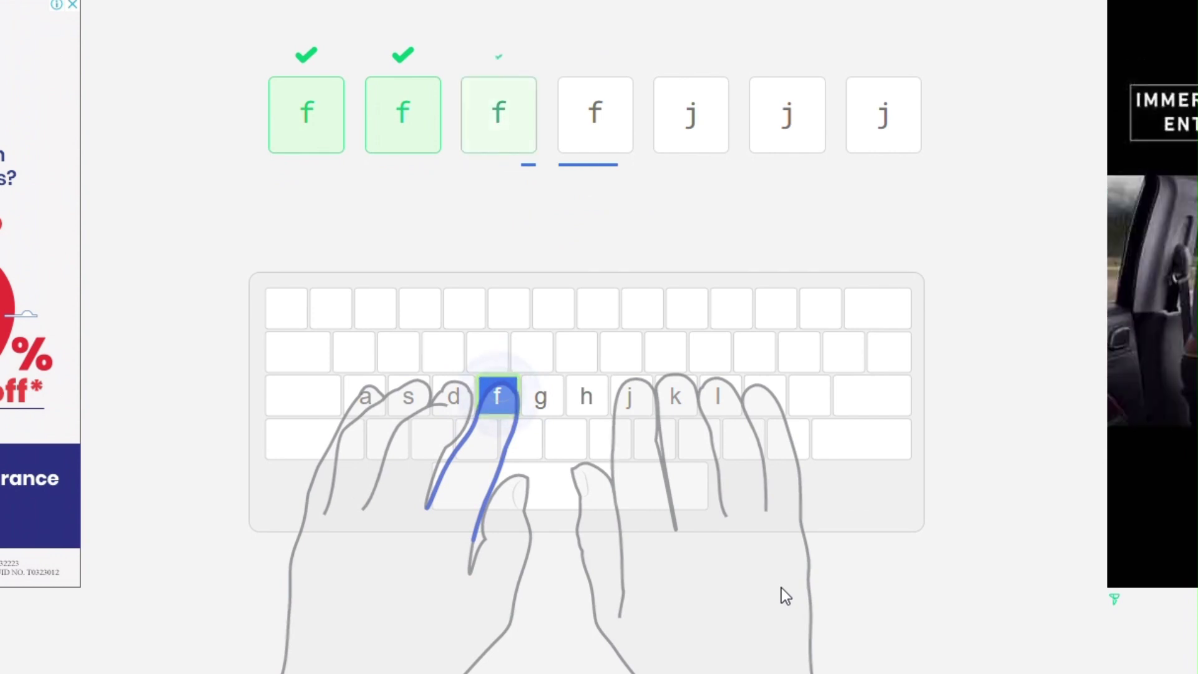
pyautogui.write('fjjjj')
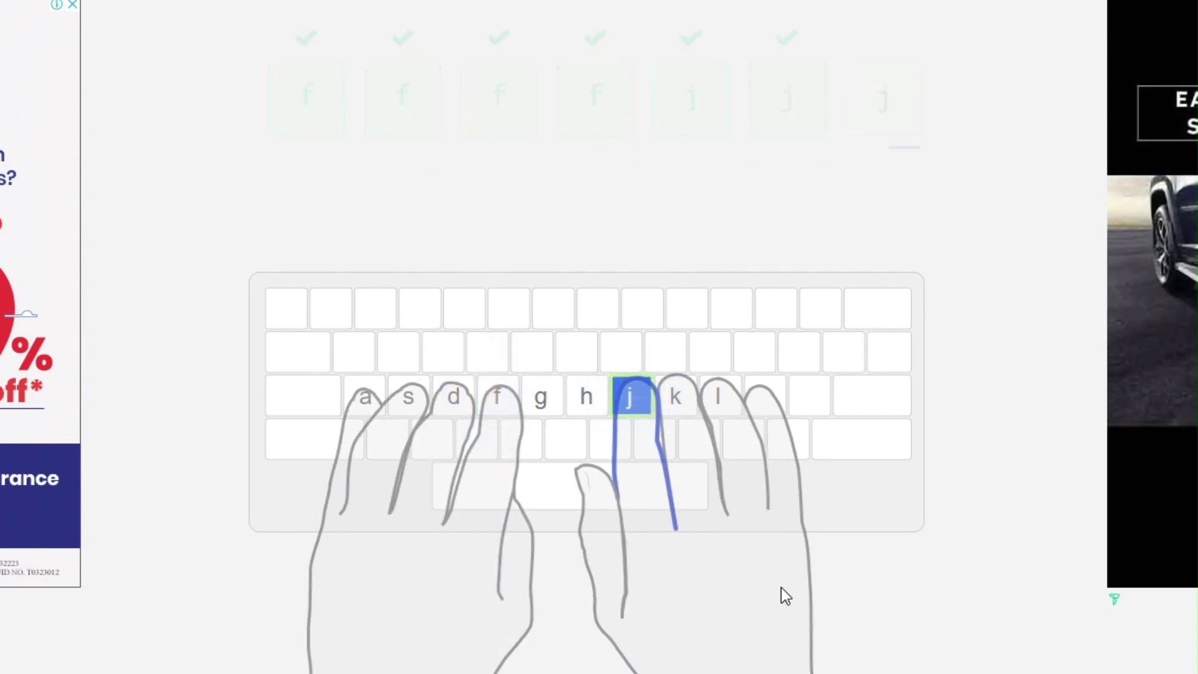
pyautogui.write('ff')
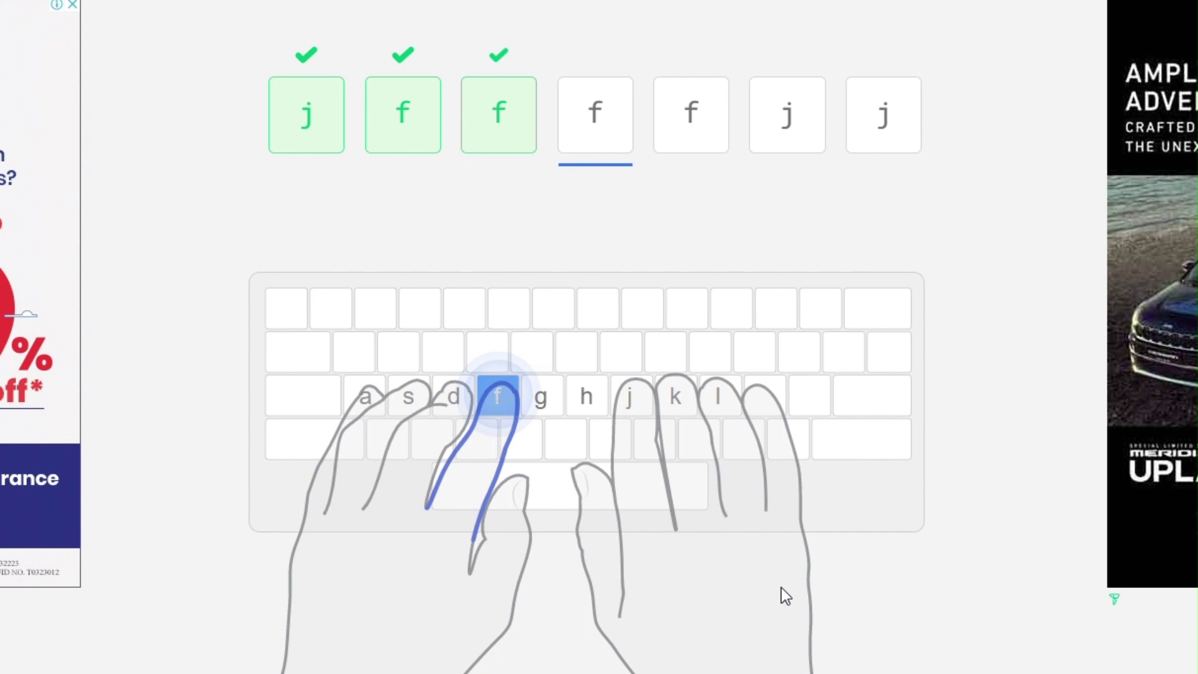
pyautogui.write('ffjjjf')
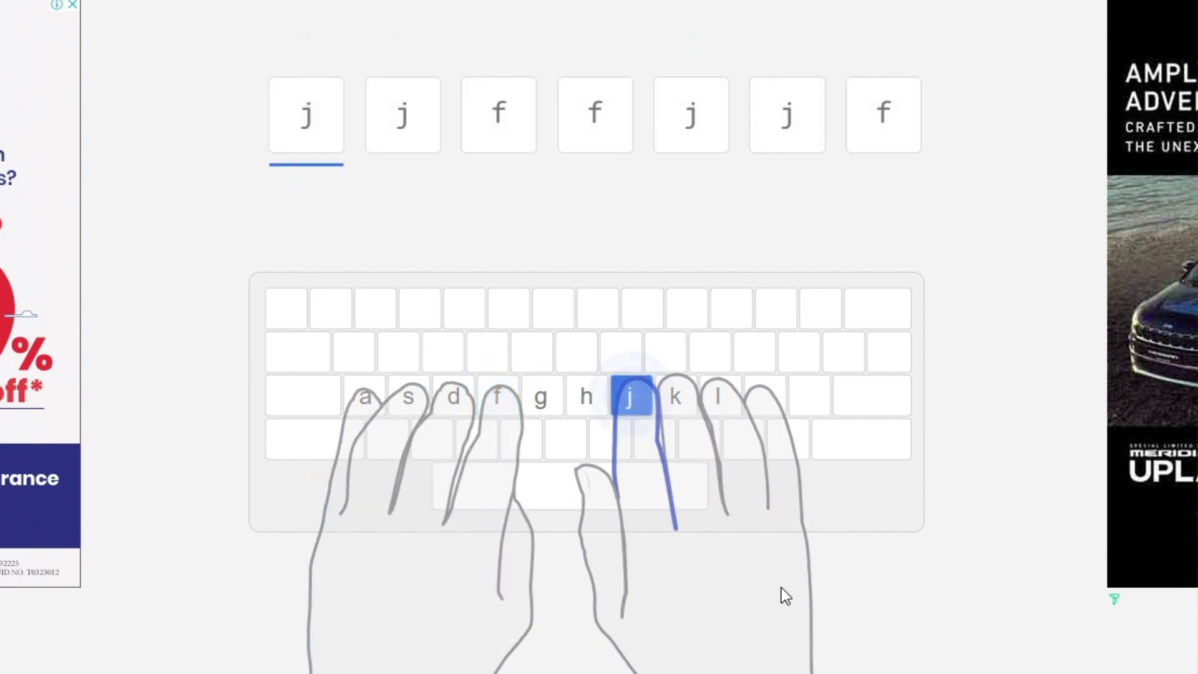
pyautogui.write('f')
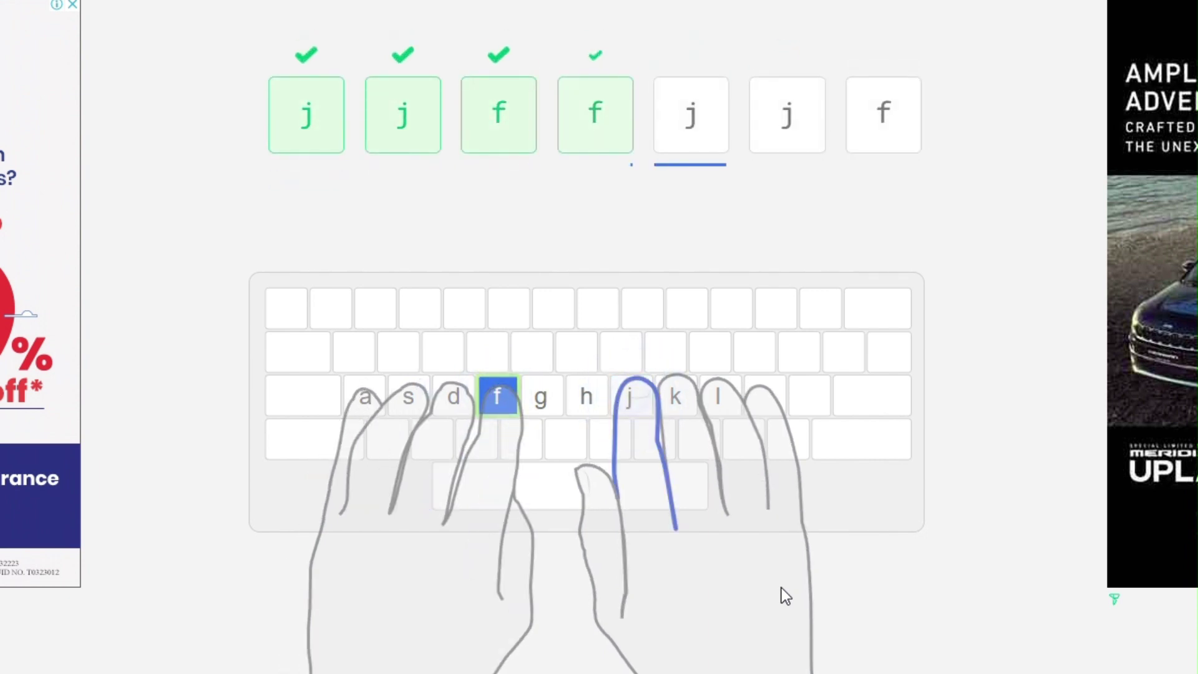
pyautogui.write('jjffjjfjf')
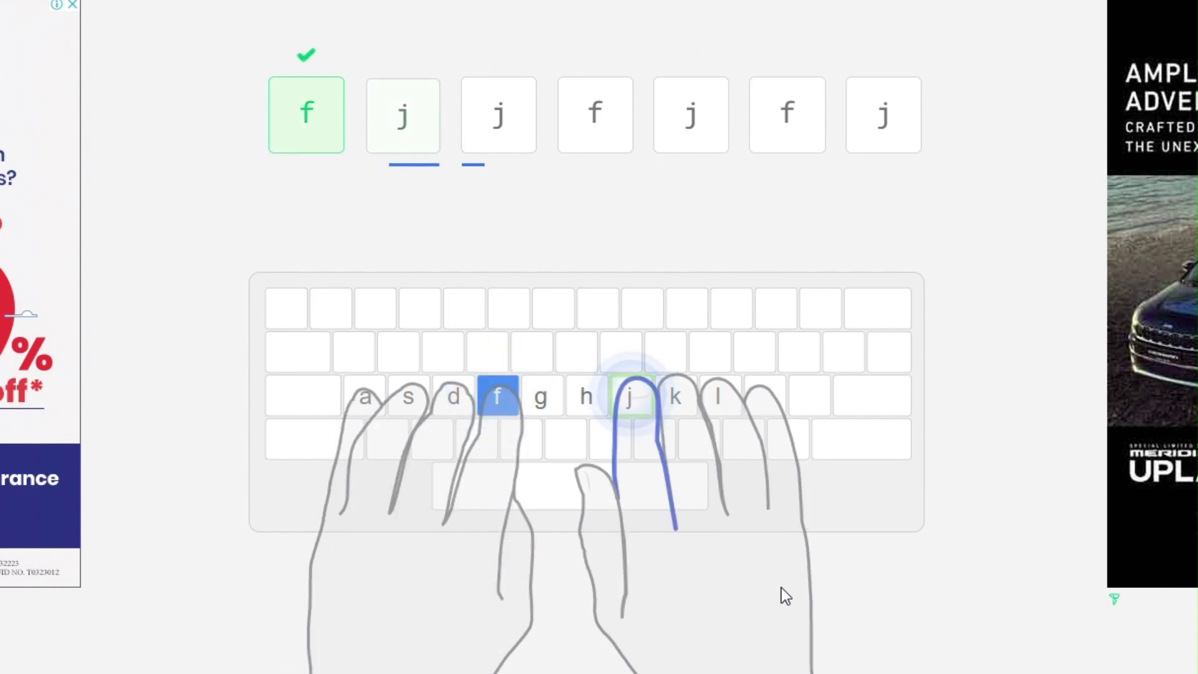
pyautogui.write('jjfjf')
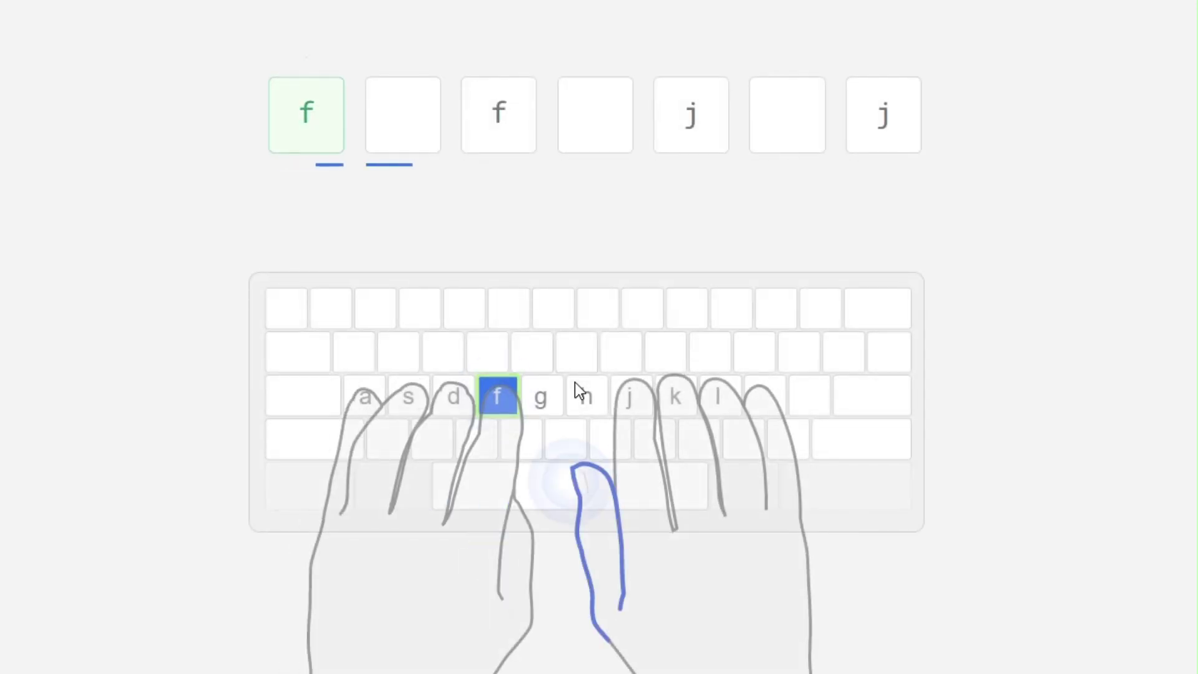
pyautogui.write('f j ')
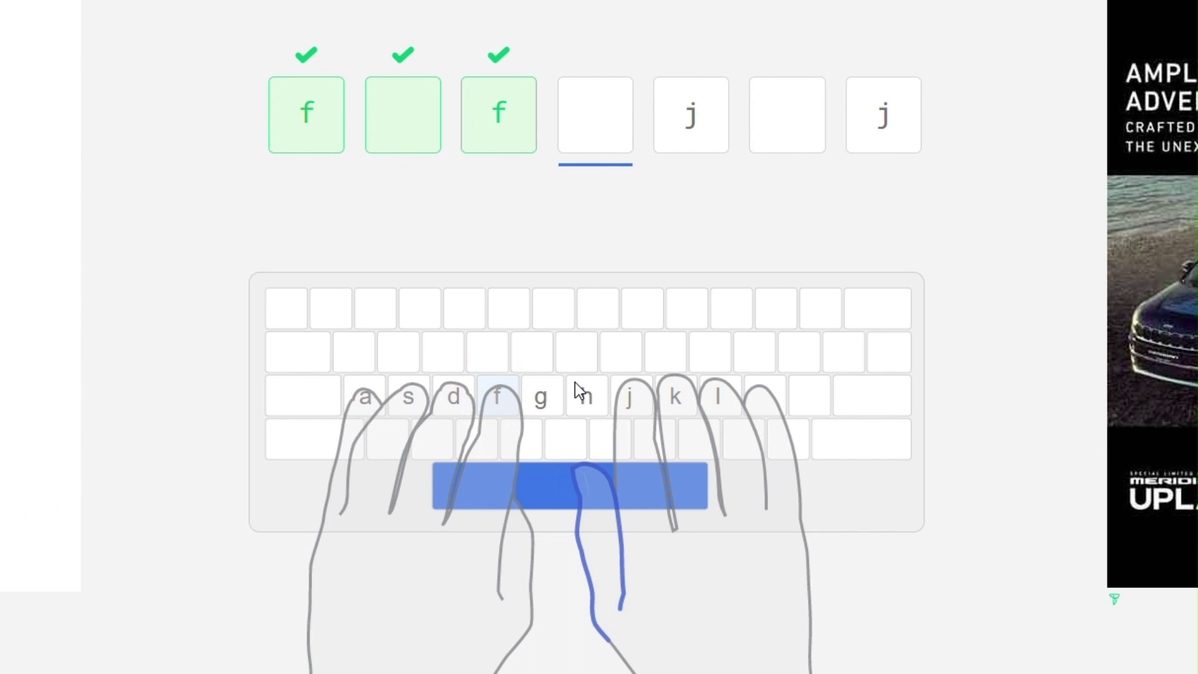
pyautogui.write('j f')
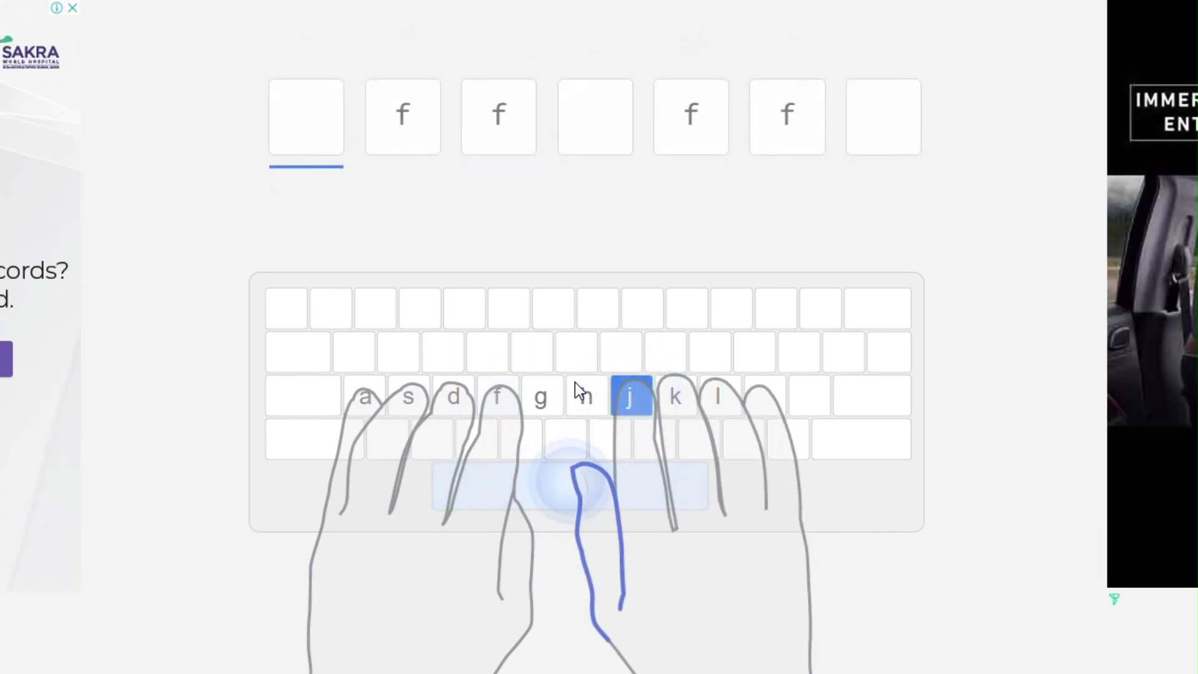
pyautogui.write('jf')
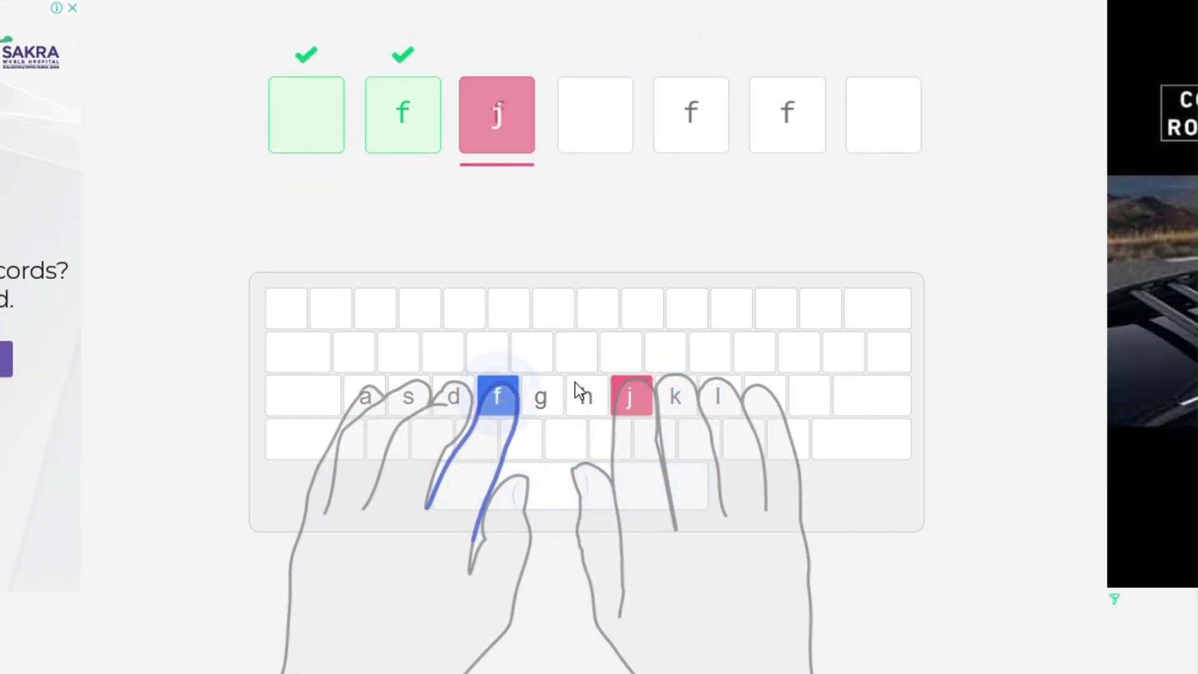
pyautogui.write(' ff ')
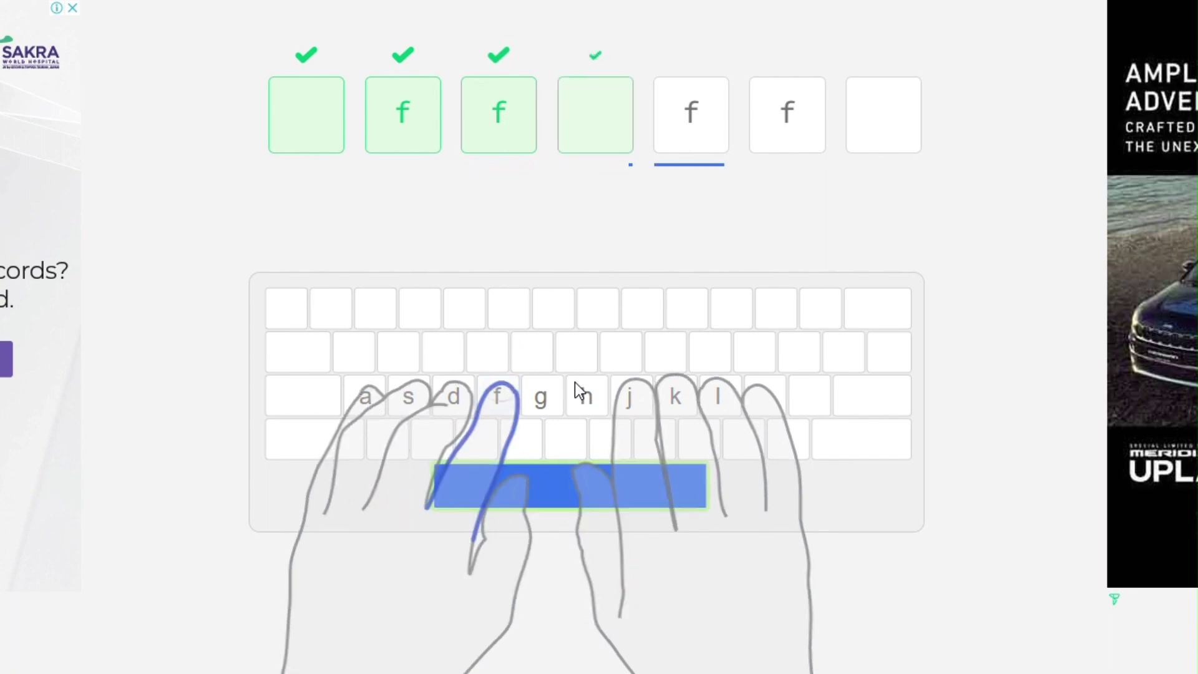
pyautogui.write('jj jj')
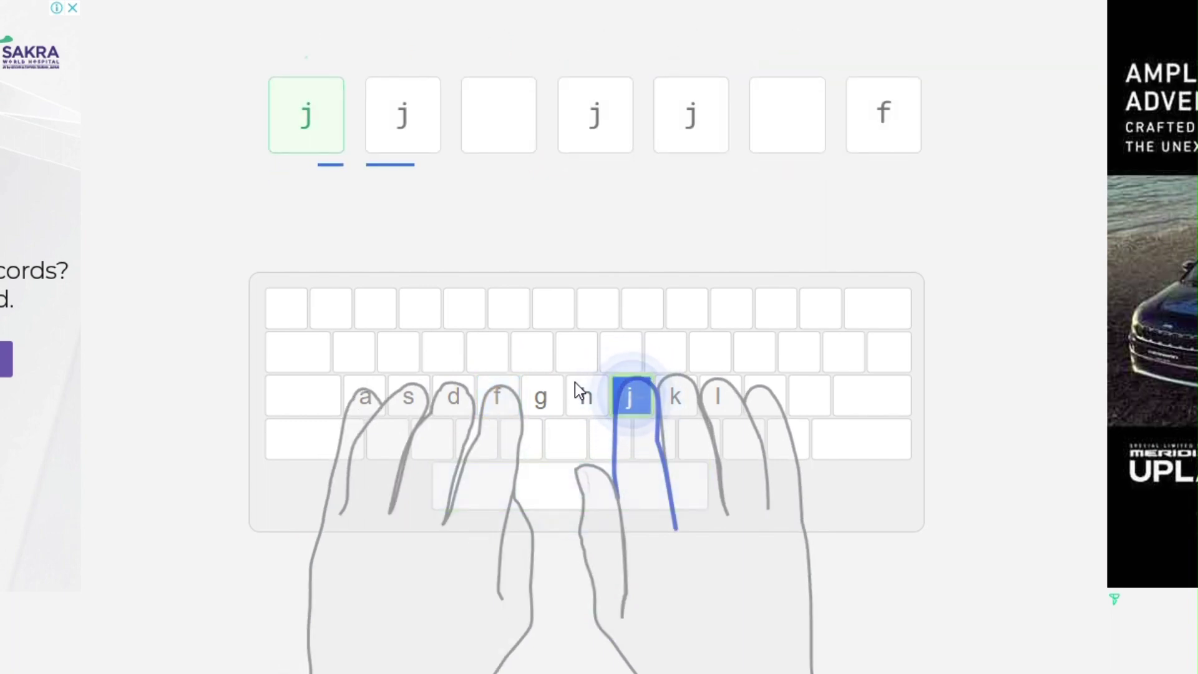
pyautogui.write(' f')
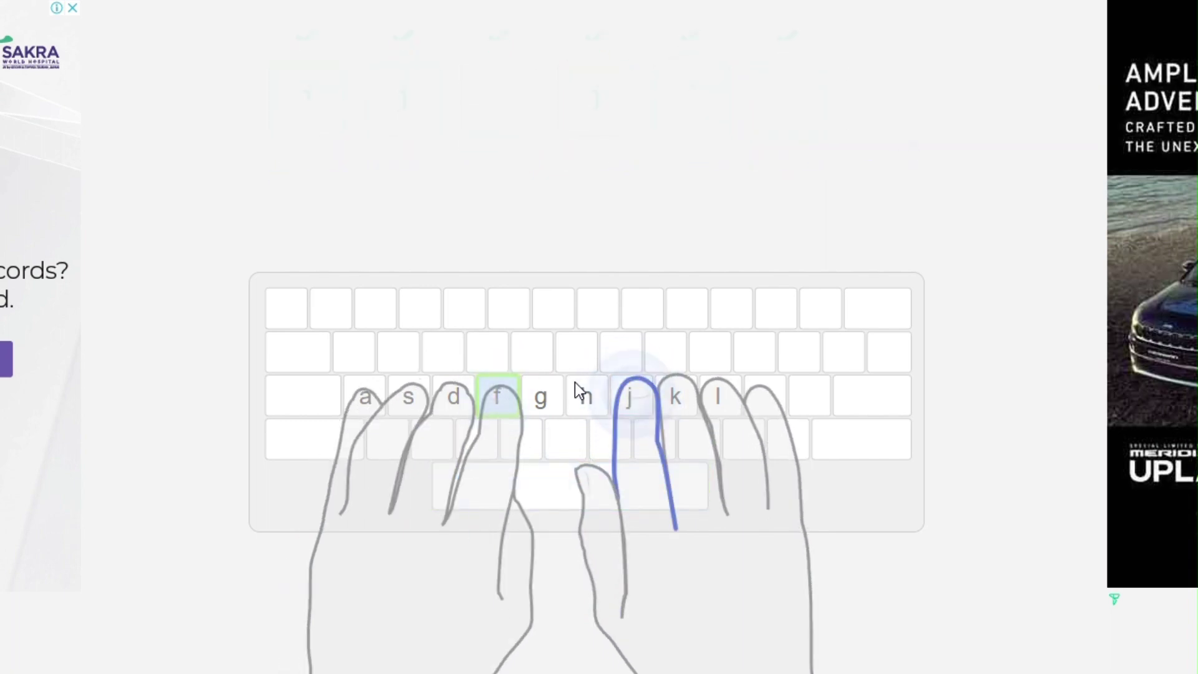
pyautogui.write('j jf ff')
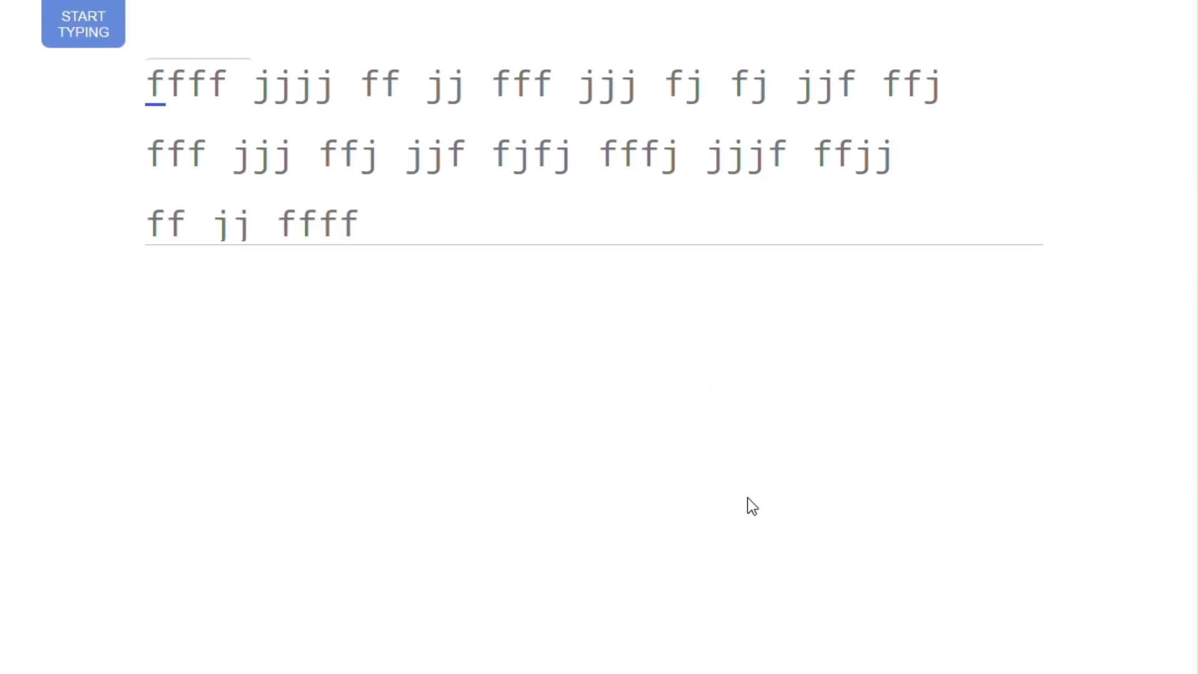
# Type the three-line 'ffff jjjj ff jj fff jjj…' passage without errors.
pyautogui.write('fff')
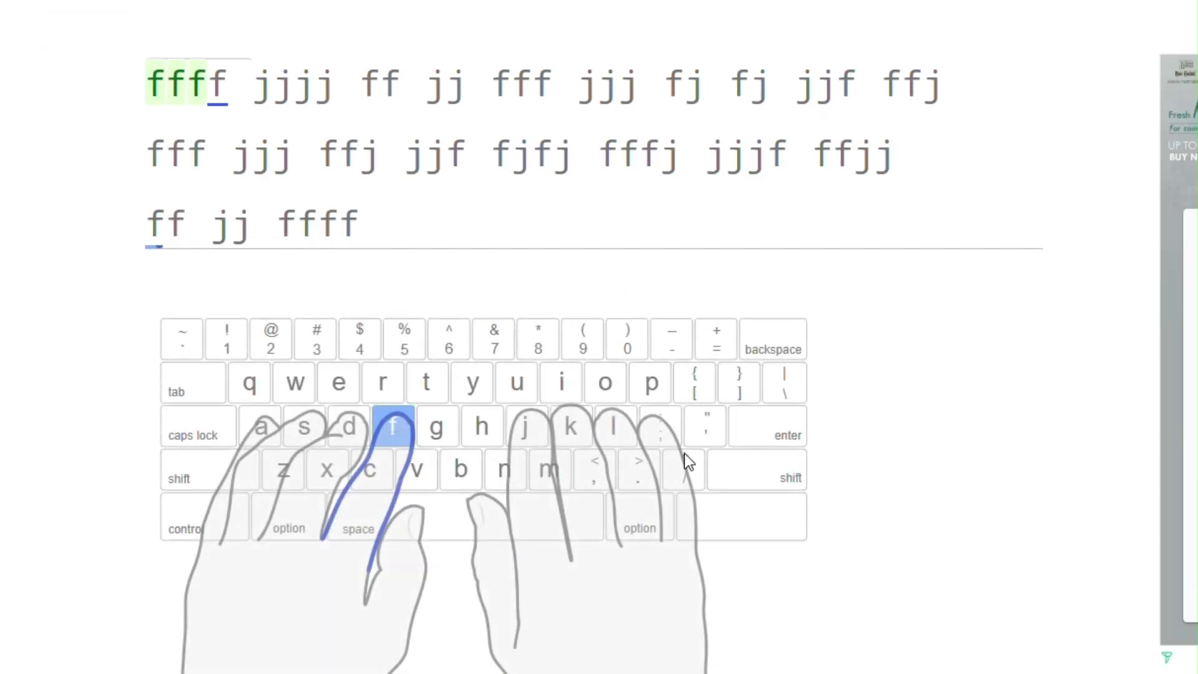
pyautogui.write('f jjj')
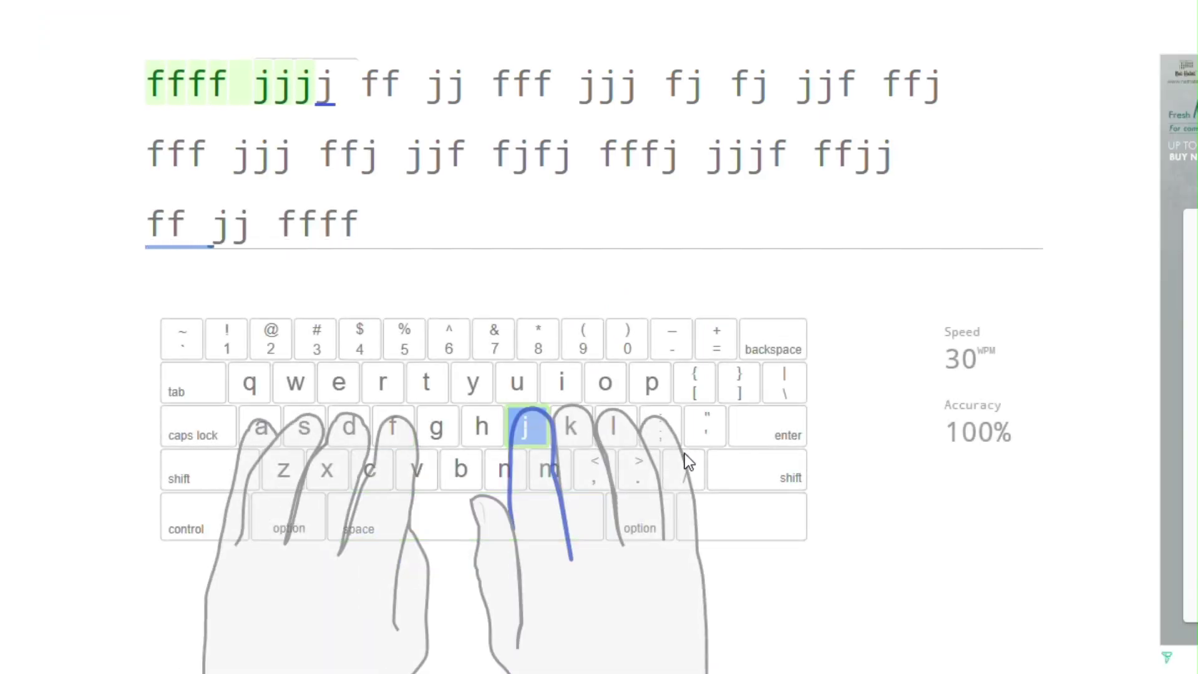
pyautogui.write('j ff j')
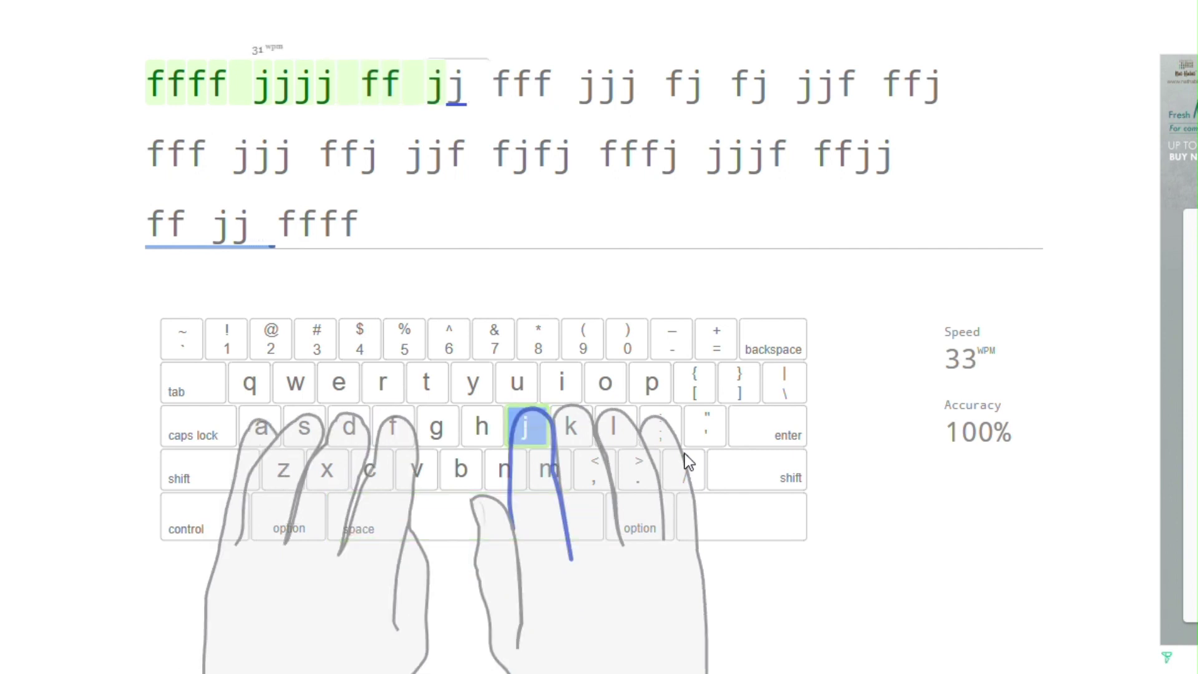
pyautogui.write('j fff j')
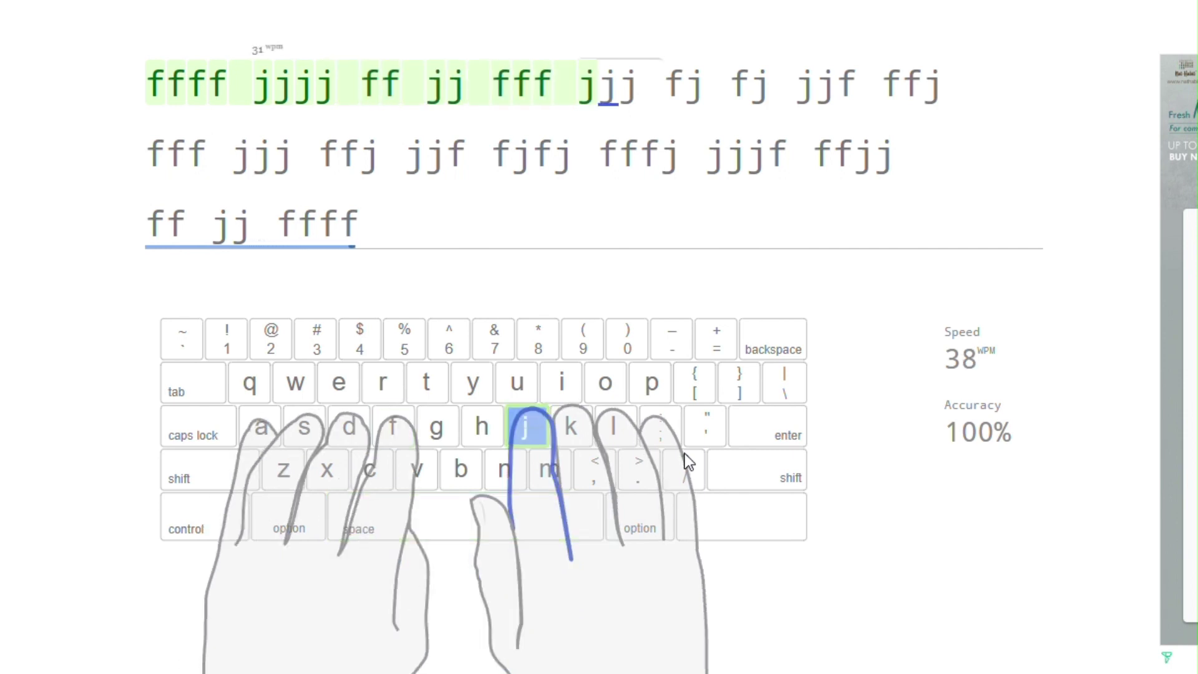
pyautogui.write('jj fj')
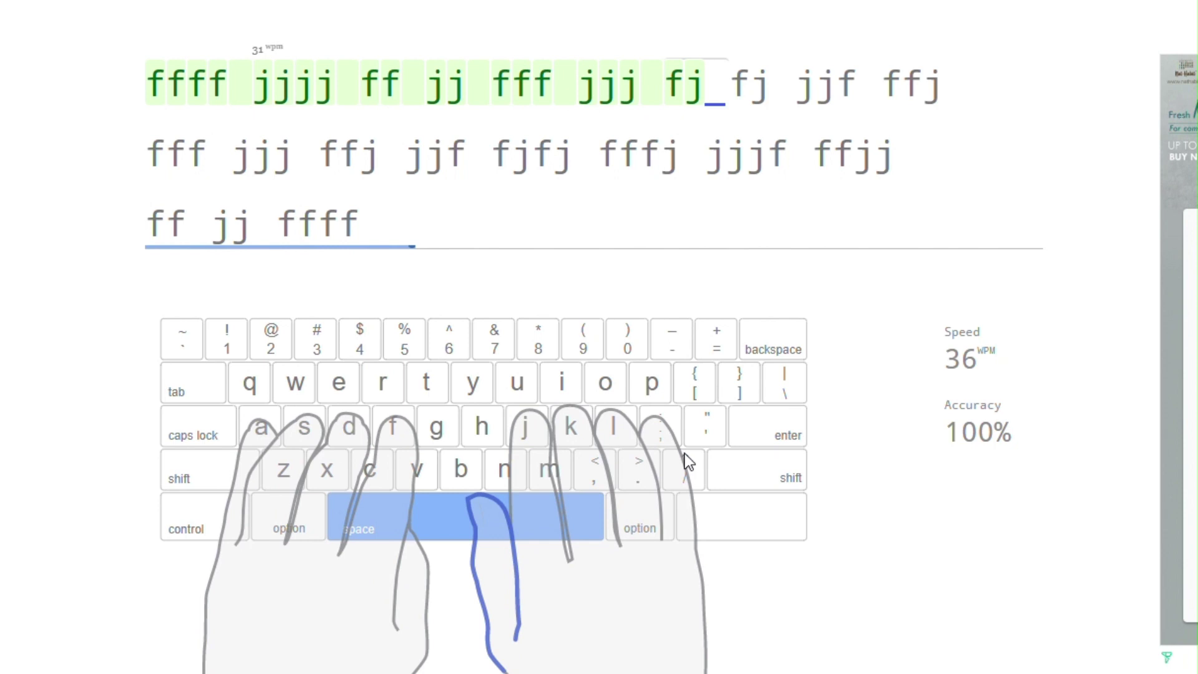
pyautogui.write(' fj jjf ')
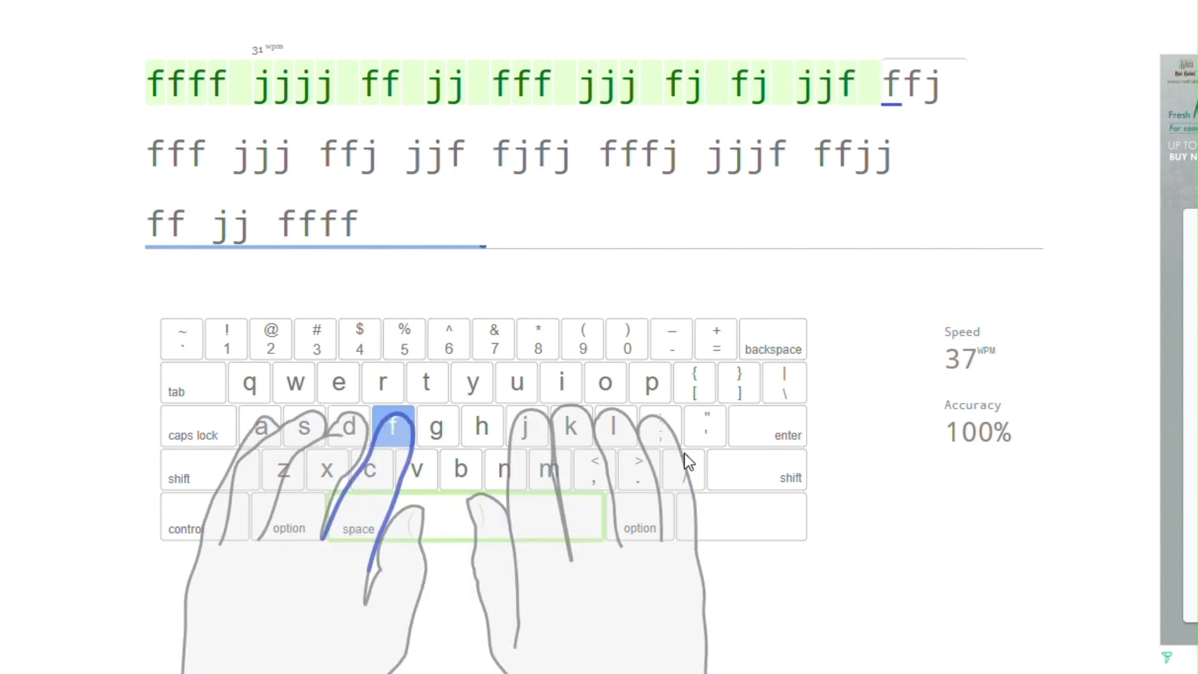
pyautogui.write('ffj ff')
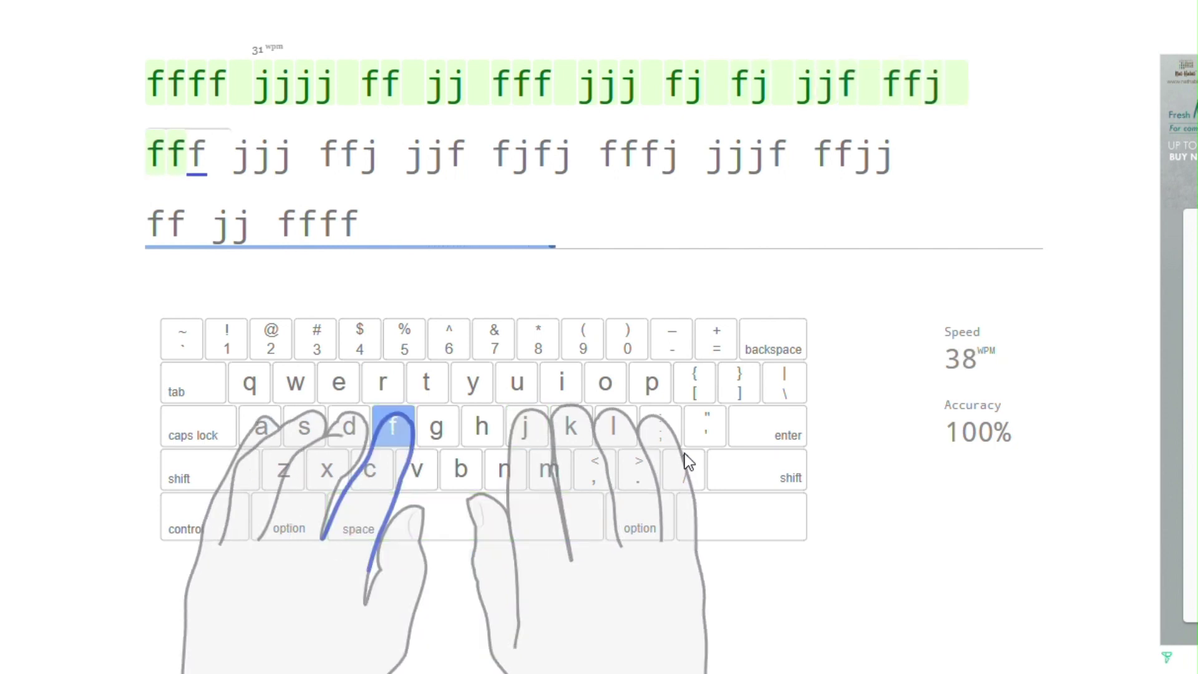
pyautogui.write('f jjj ')
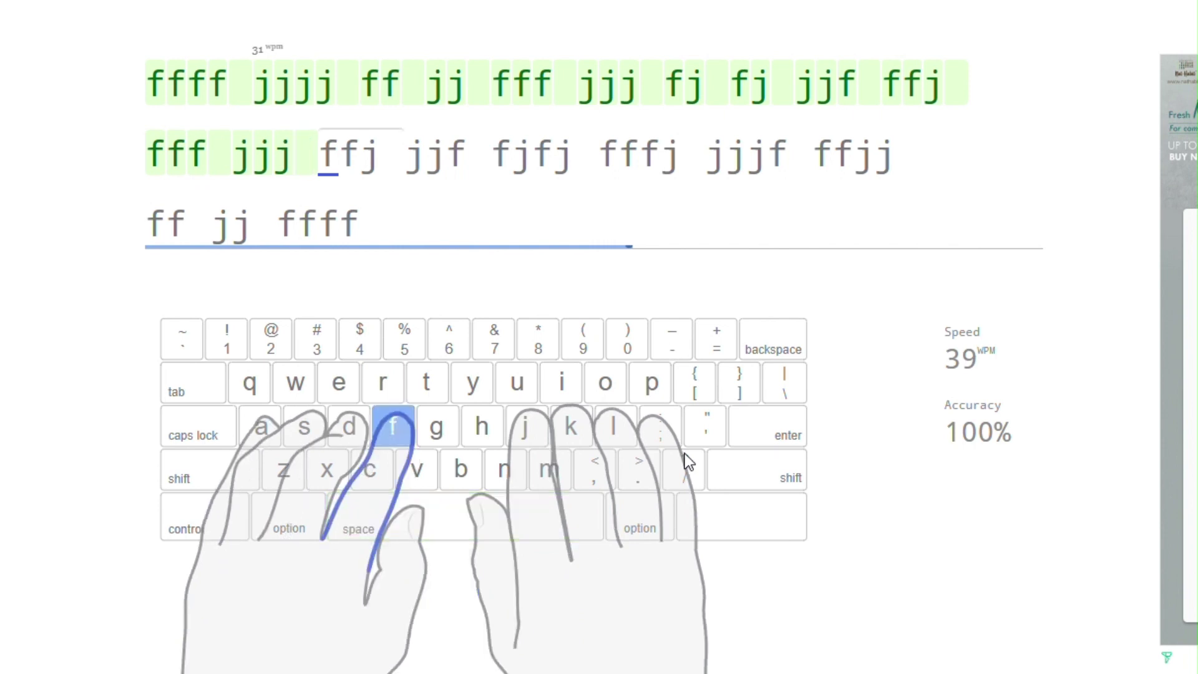
pyautogui.write('ffj jjf')
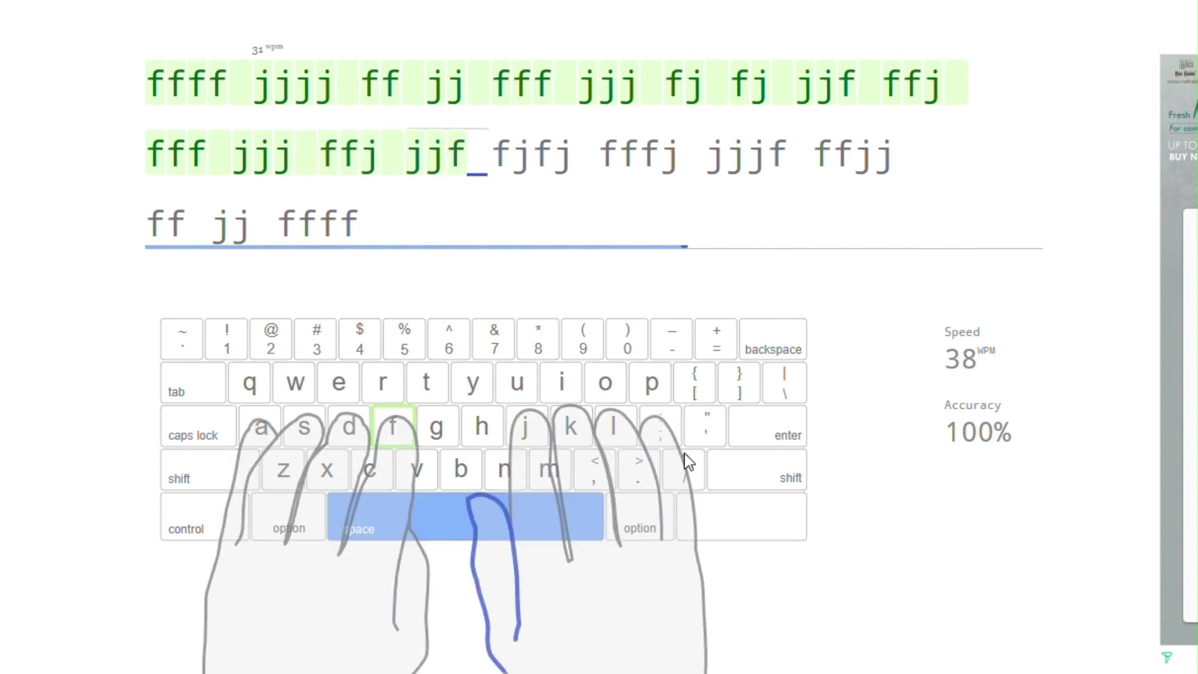
pyautogui.write(' fjfj ')
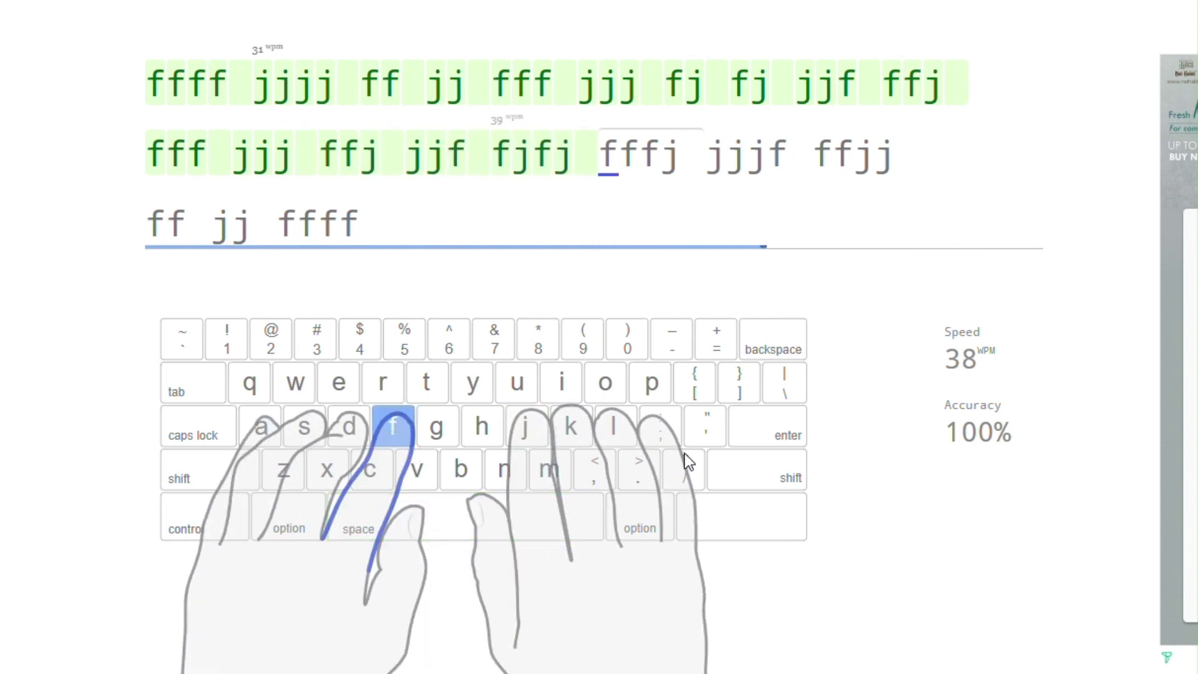
pyautogui.write('fffj ')
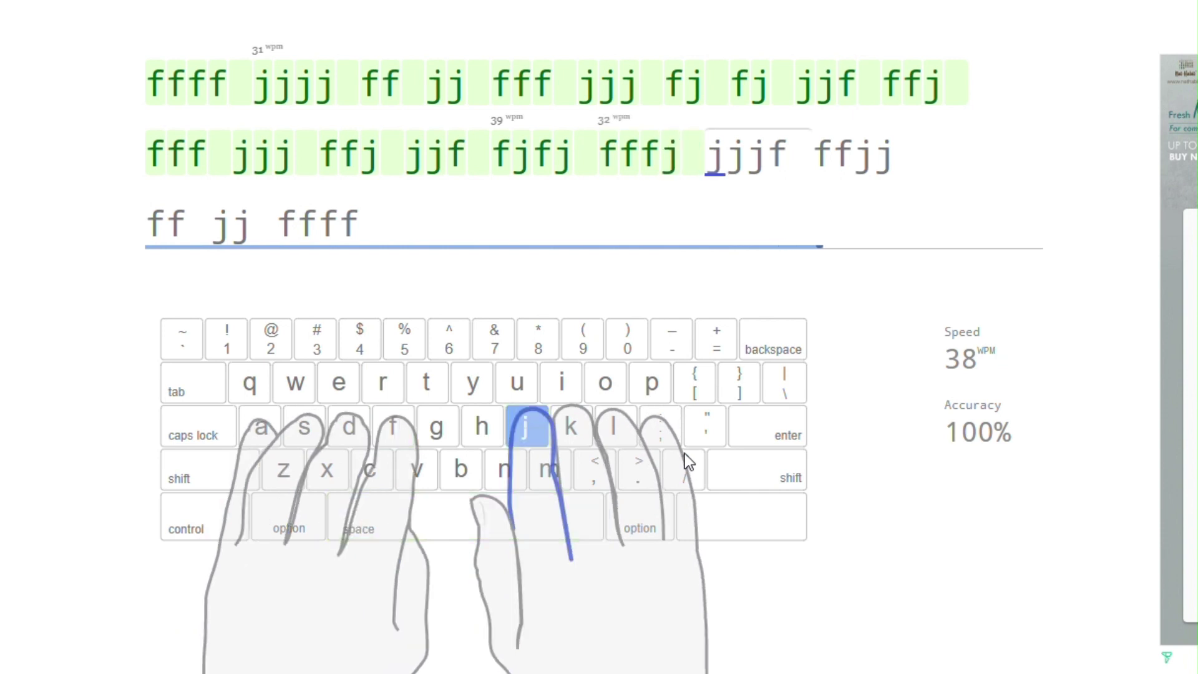
pyautogui.write('jjjf ffjj')
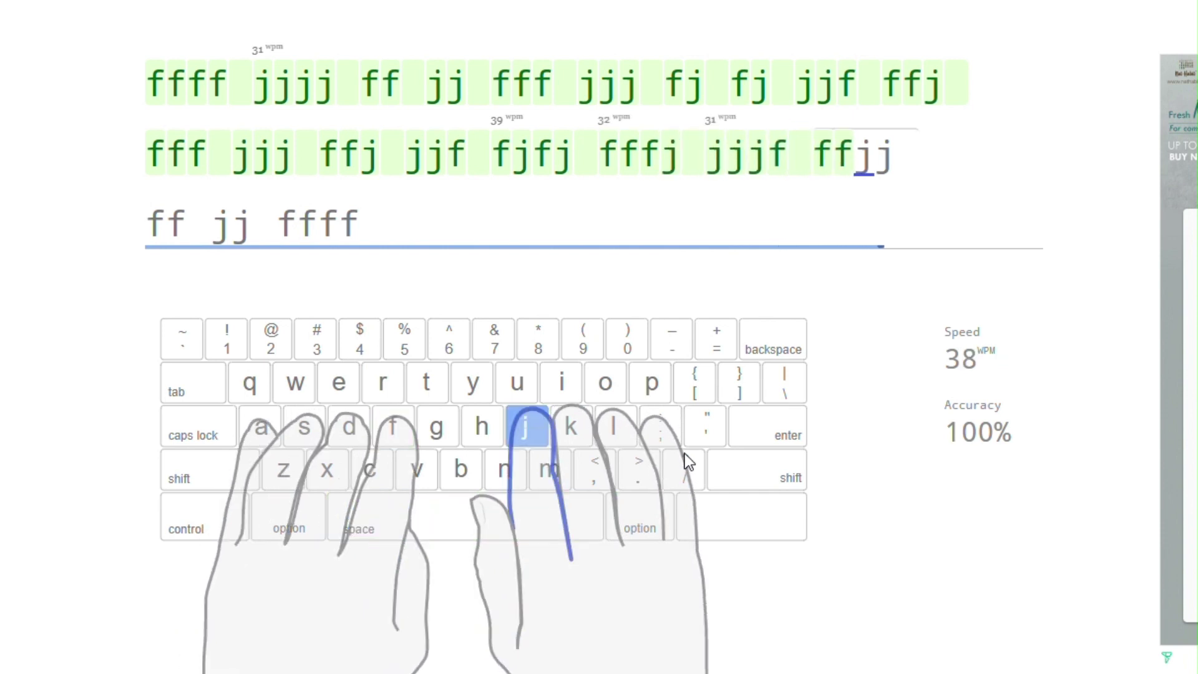
pyautogui.write(' ff jj')
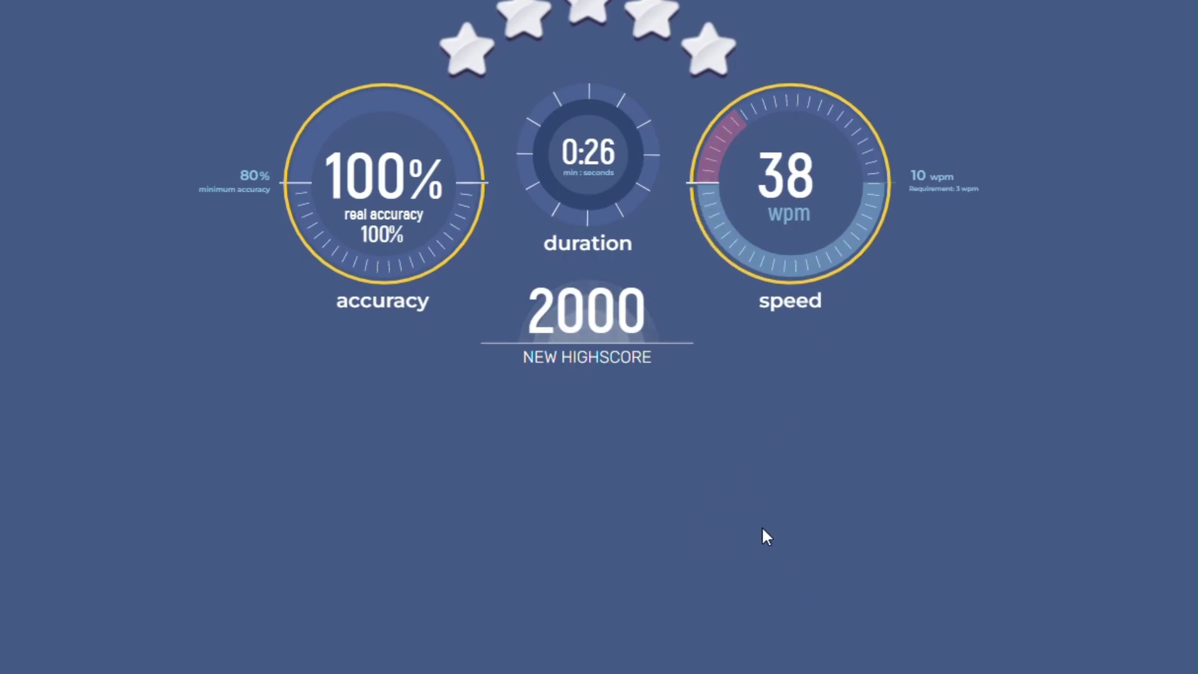
# Continue past the 100% accuracy, 38 wpm results to the d key introduction.
pyautogui.press('Return')
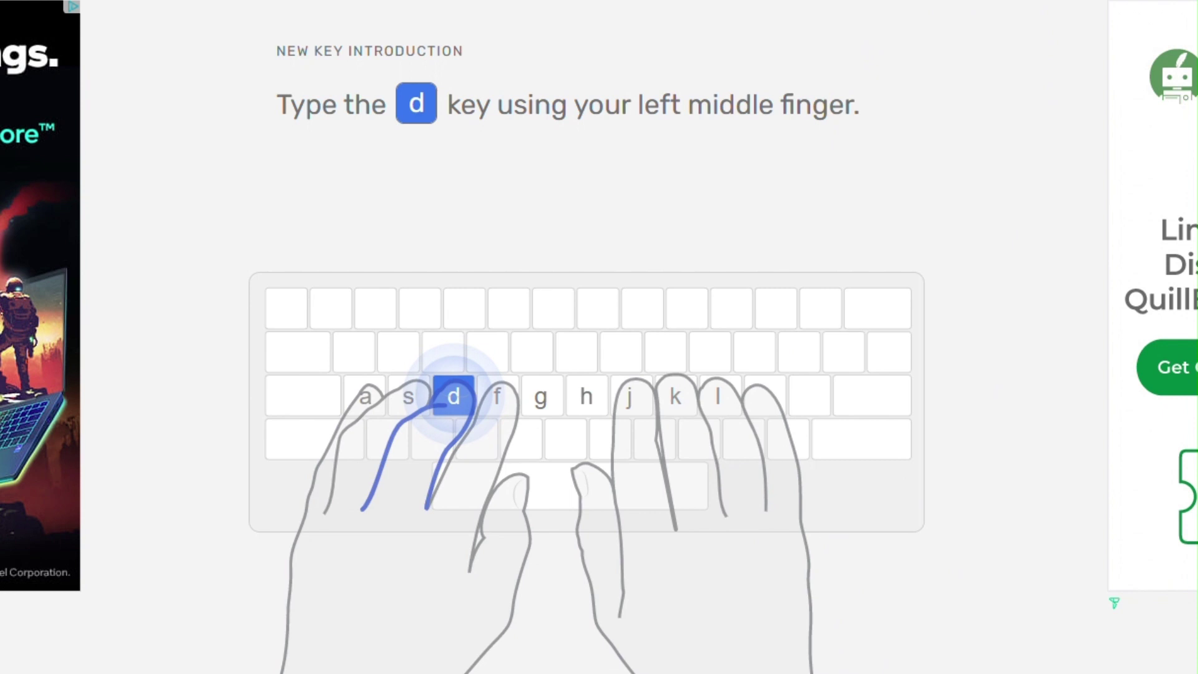
# Type d with the left middle finger to bring up the k key prompt.
pyautogui.write('d')
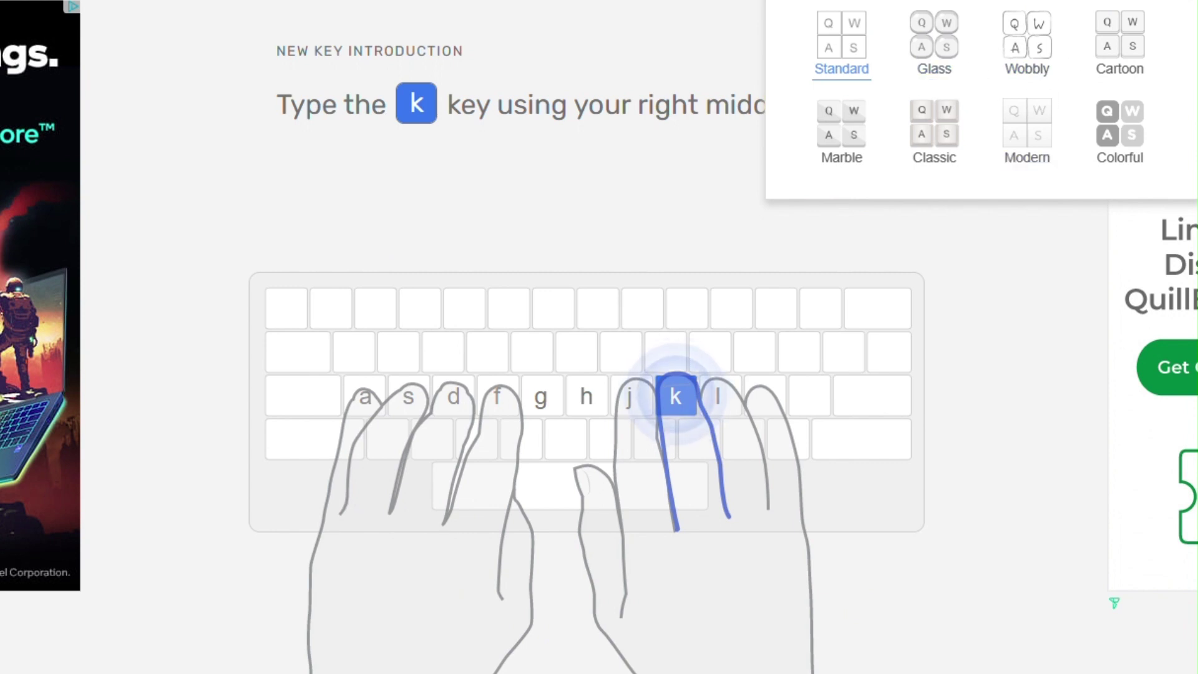
pyautogui.scroll(-3, 991, 80)
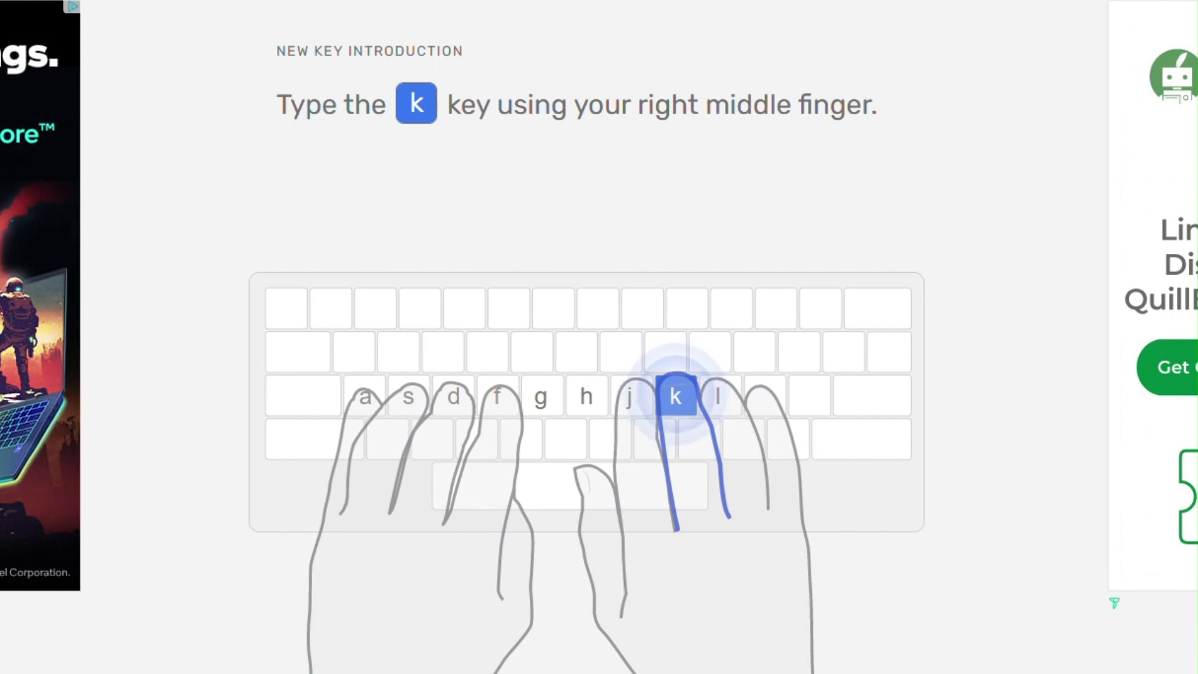
# Type k with the right middle finger to end the key introduction.
pyautogui.press('k')
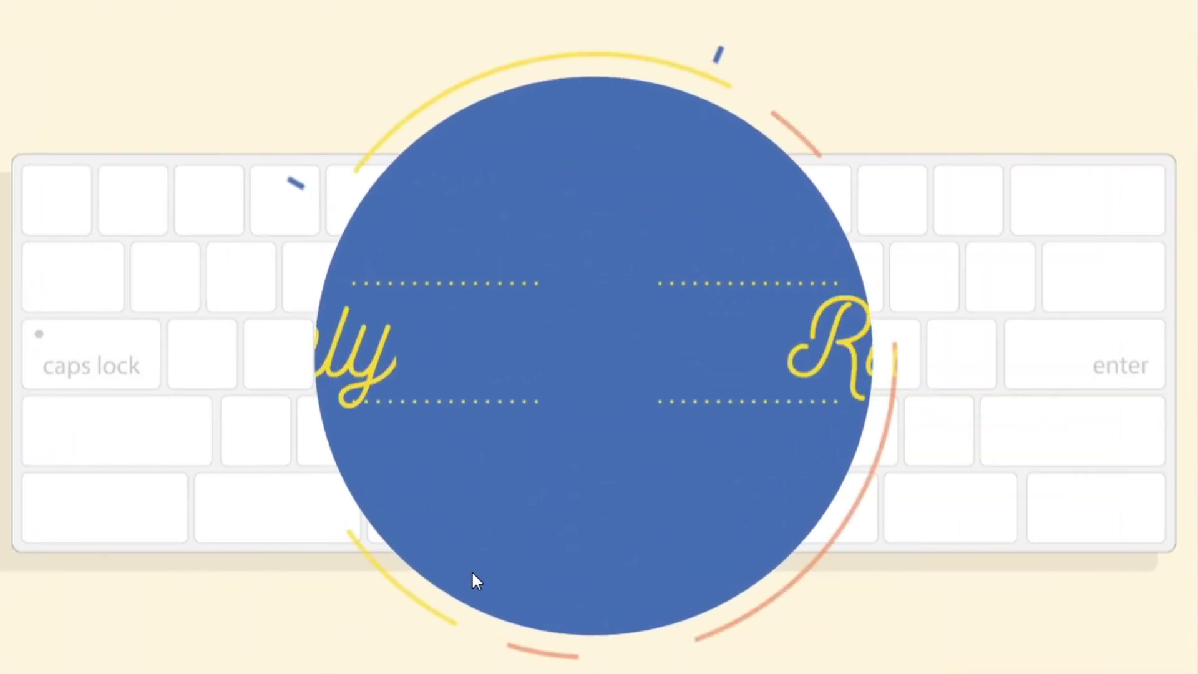